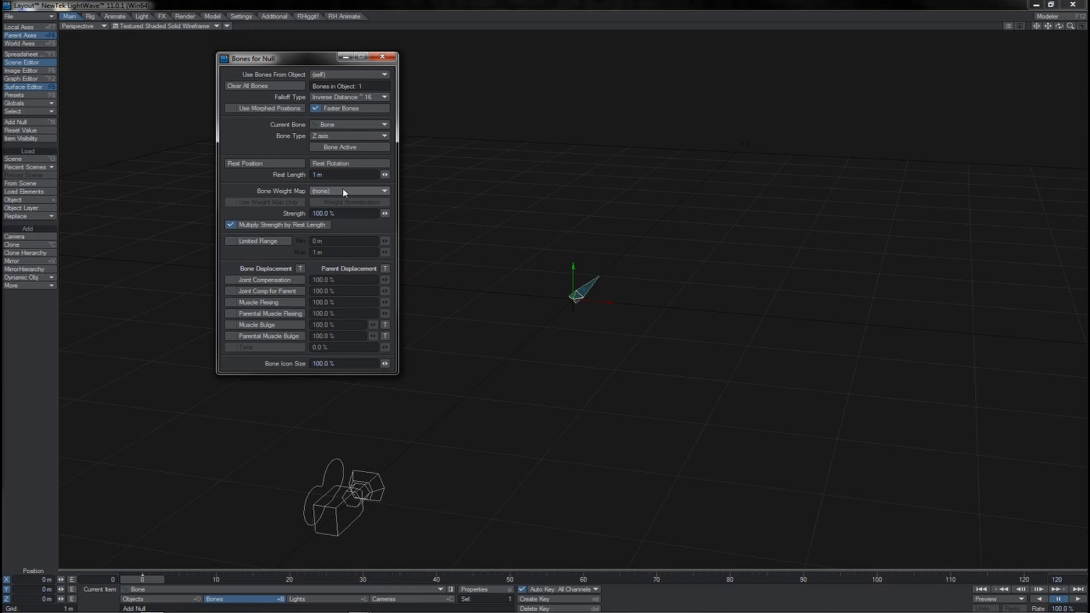
{"action": "left_click", "coordinate": [343, 192]}
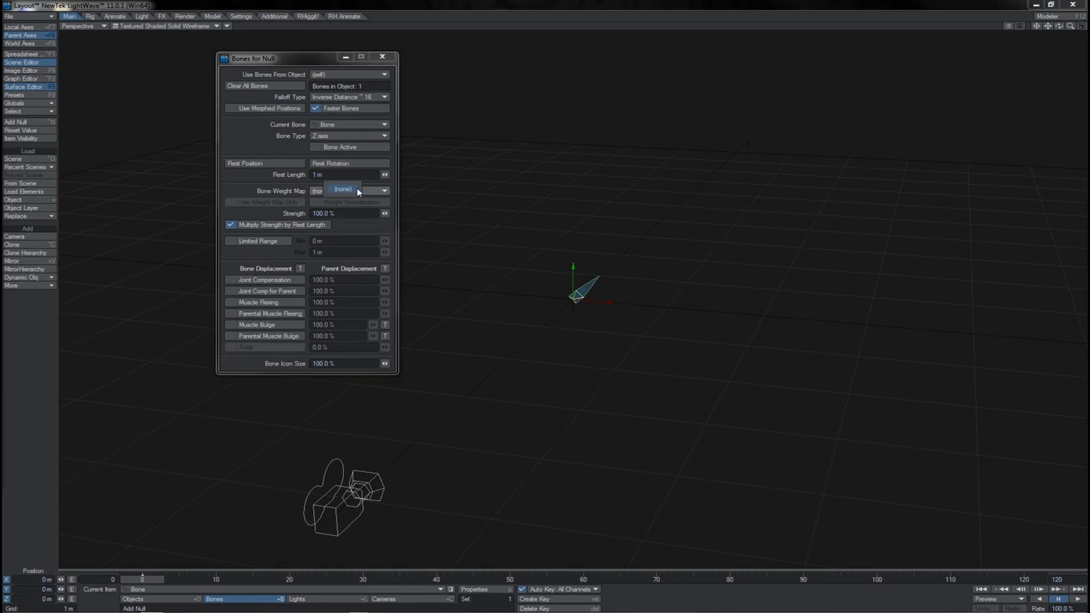
{"action": "left_click", "coordinate": [285, 195]}
{"action": "left_click", "coordinate": [385, 174]}
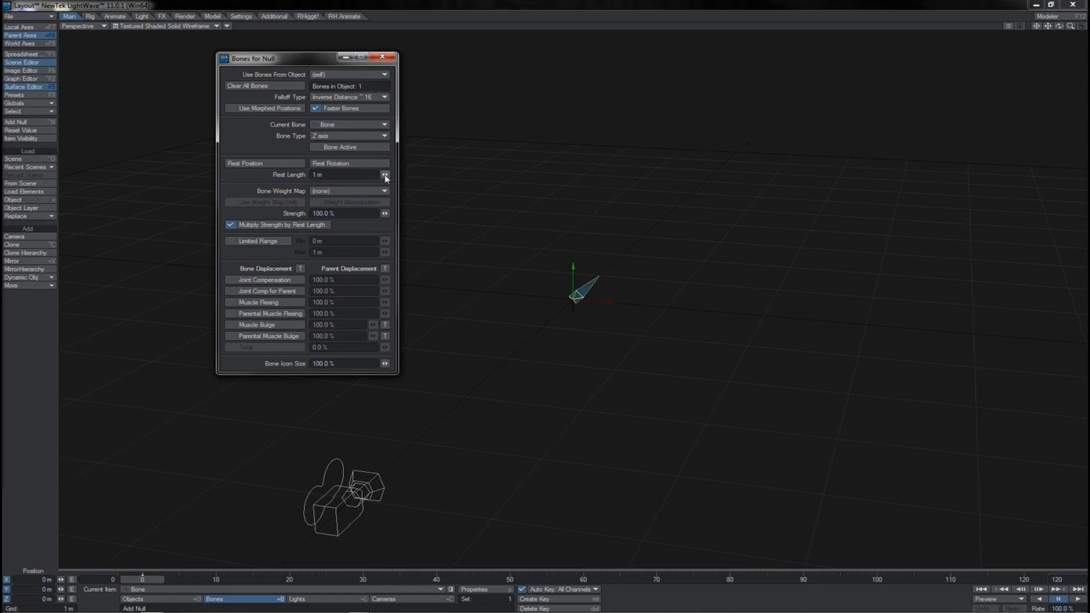
{"action": "mouse_move", "coordinate": [384, 174]}
{"action": "left_mouse_down"}
{"action": "mouse_move", "coordinate": [398, 174]}
{"action": "mouse_move", "coordinate": [383, 174]}
{"action": "left_mouse_up"}
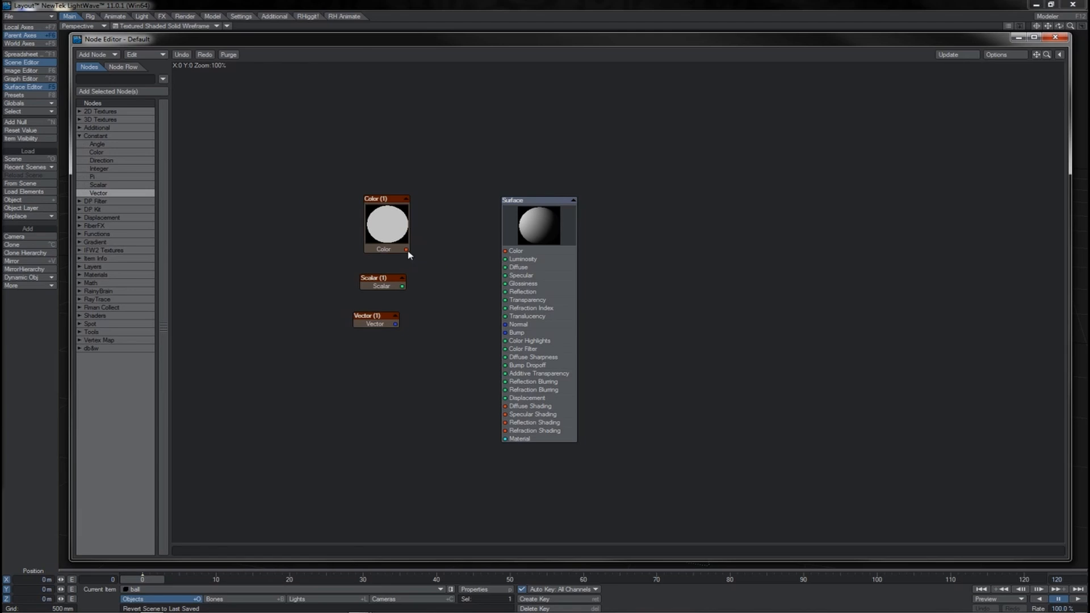
- Connect the Color, Scalar and Vector constant nodes to the surface's Color, Reflection and Normal inputs respectively
{"action": "left_click_drag", "start_coordinate": [408, 253], "coordinate": [504, 250]}
{"action": "left_click_drag", "start_coordinate": [403, 286], "coordinate": [505, 292]}
{"action": "left_click_drag", "start_coordinate": [395, 324], "coordinate": [505, 324]}
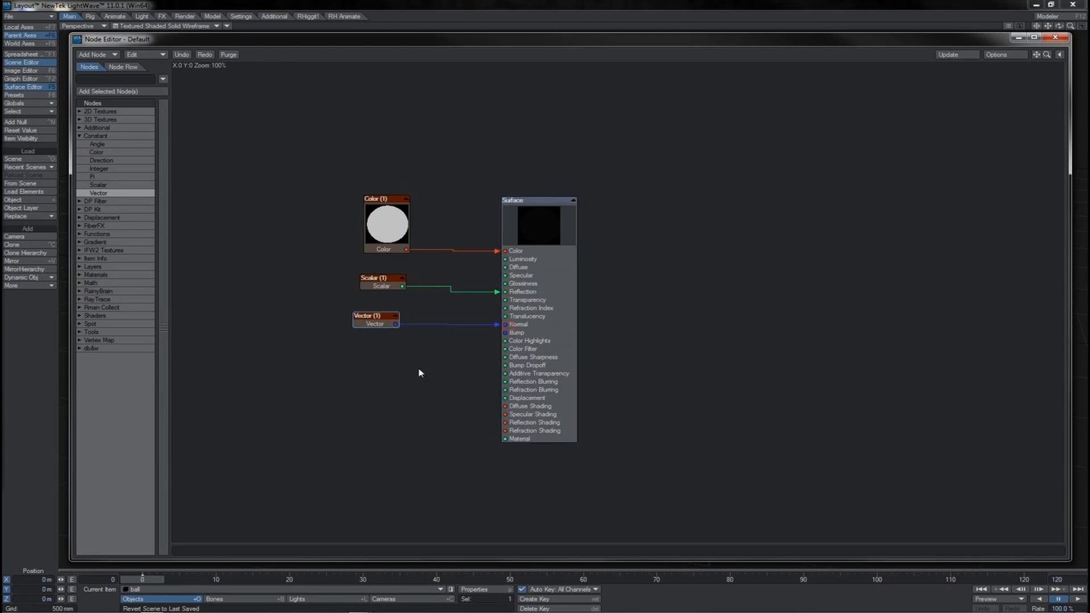
- Connect the Vector node to the surface's Color and Additive Transparency inputs as well, and reposition the Vector and Color nodes
{"action": "left_click", "coordinate": [407, 250]}
{"action": "left_click_drag", "start_coordinate": [397, 326], "coordinate": [517, 254]}
{"action": "left_click_drag", "start_coordinate": [498, 292], "coordinate": [496, 424]}
{"action": "left_click_drag", "start_coordinate": [395, 324], "coordinate": [509, 377]}
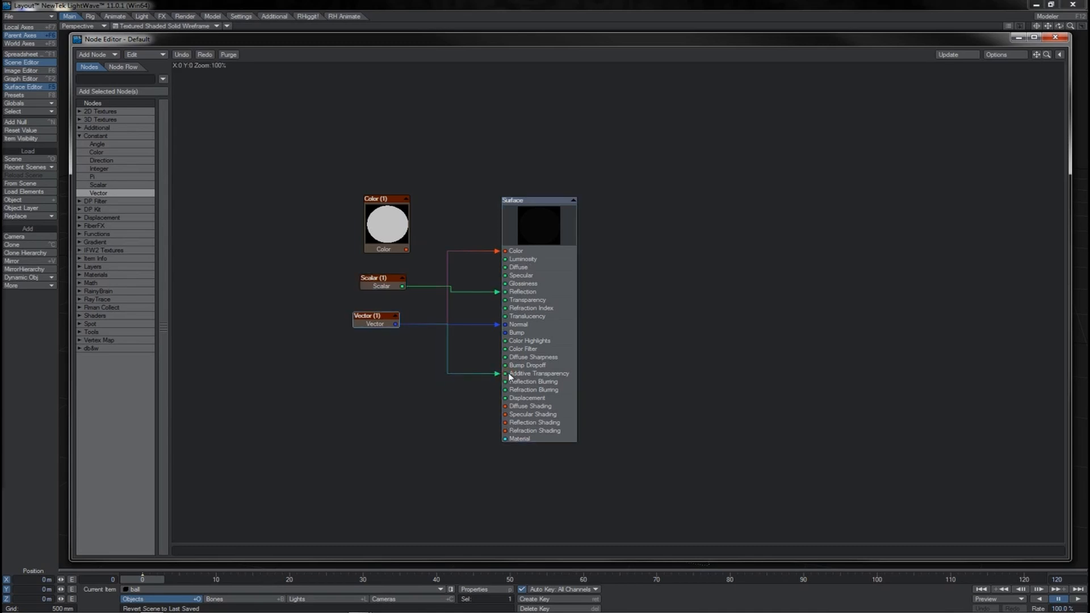
{"action": "left_click_drag", "start_coordinate": [372, 324], "coordinate": [362, 344]}
{"action": "left_click", "coordinate": [379, 288]}
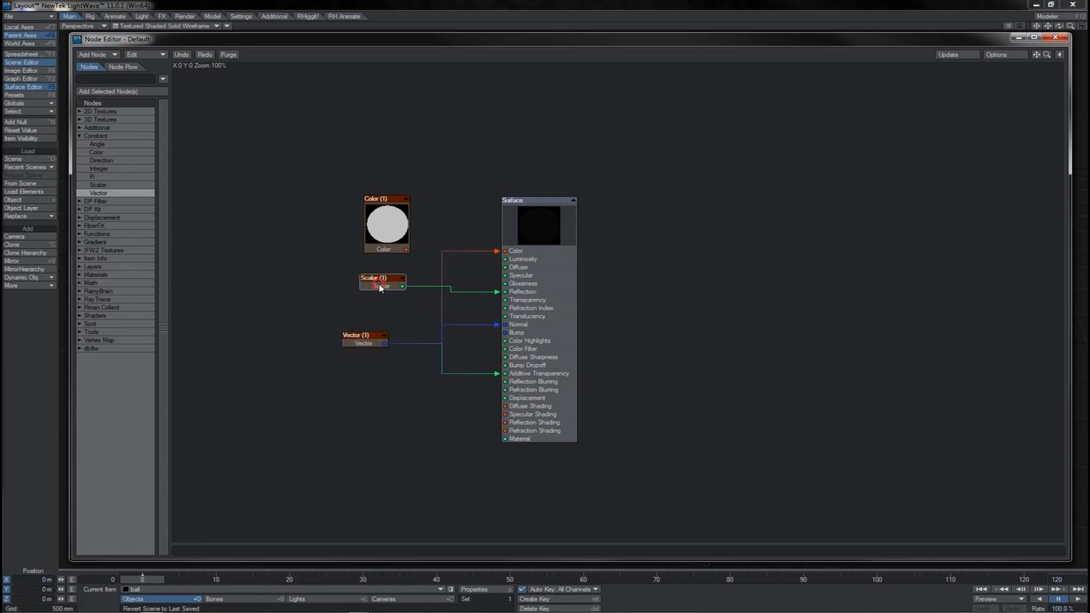
{"action": "left_click_drag", "start_coordinate": [391, 223], "coordinate": [328, 197]}
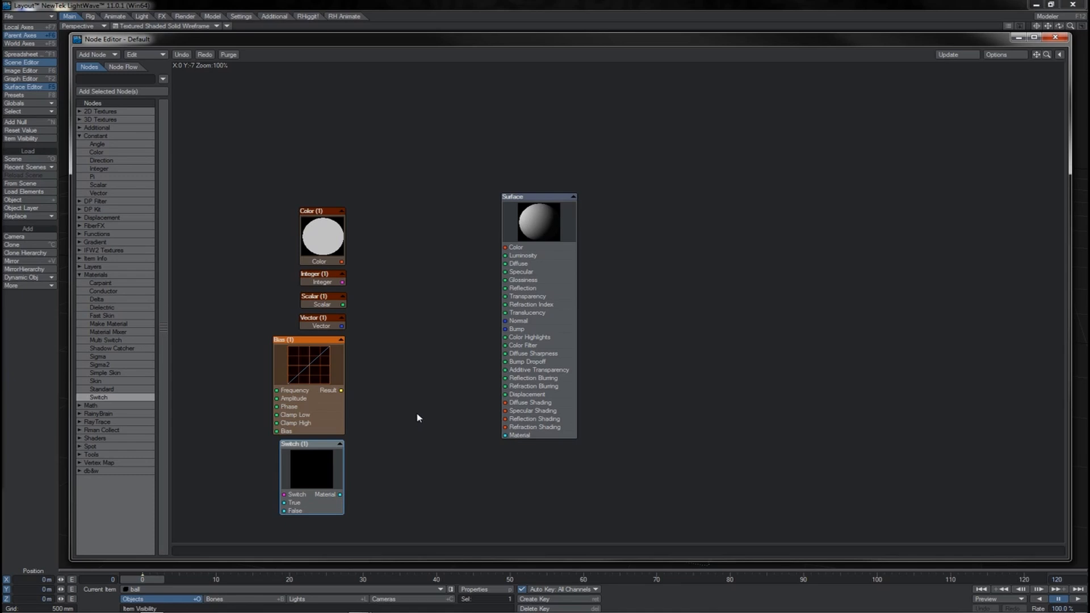
{"action": "left_click_drag", "start_coordinate": [342, 262], "coordinate": [423, 247]}
{"action": "left_click_drag", "start_coordinate": [342, 282], "coordinate": [389, 296]}
{"action": "left_click_drag", "start_coordinate": [388, 297], "coordinate": [341, 285]}
- Open the Integer node's settings and sweep its value up and down through whole numbers
{"action": "double_click", "coordinate": [322, 281]}
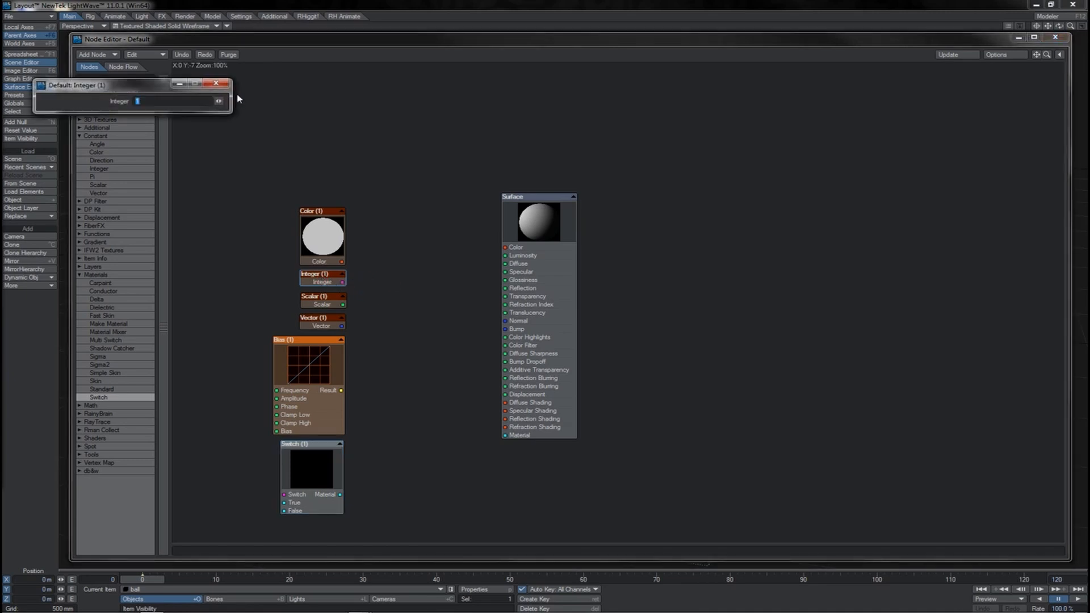
{"action": "left_click_drag", "start_coordinate": [157, 85], "coordinate": [435, 89]}
{"action": "type", "text": "72"}
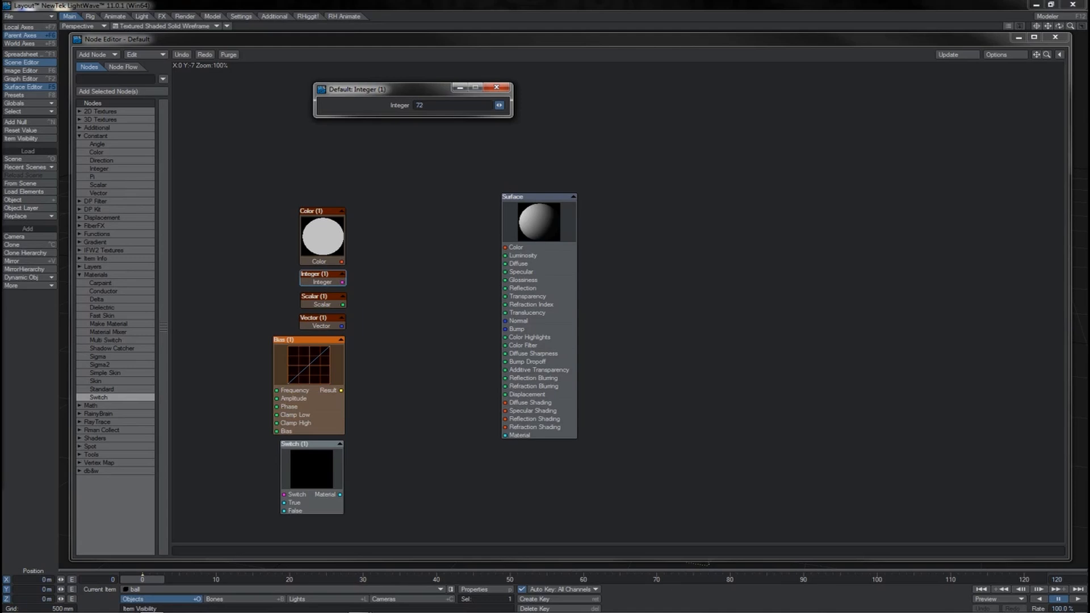
{"action": "left_click_drag", "start_coordinate": [499, 105], "coordinate": [599, 105]}
{"action": "left_click_drag", "start_coordinate": [724, 106], "coordinate": [843, 105]}
{"action": "left_click_drag", "start_coordinate": [921, 105], "coordinate": [712, 105]}
{"action": "left_click_drag", "start_coordinate": [502, 108], "coordinate": [413, 107]}
{"action": "left_click_drag", "start_coordinate": [291, 107], "coordinate": [100, 108]}
- Adjust the Scalar node's value and the Vector node's X component, and close the settings window
{"action": "double_click", "coordinate": [322, 297]}
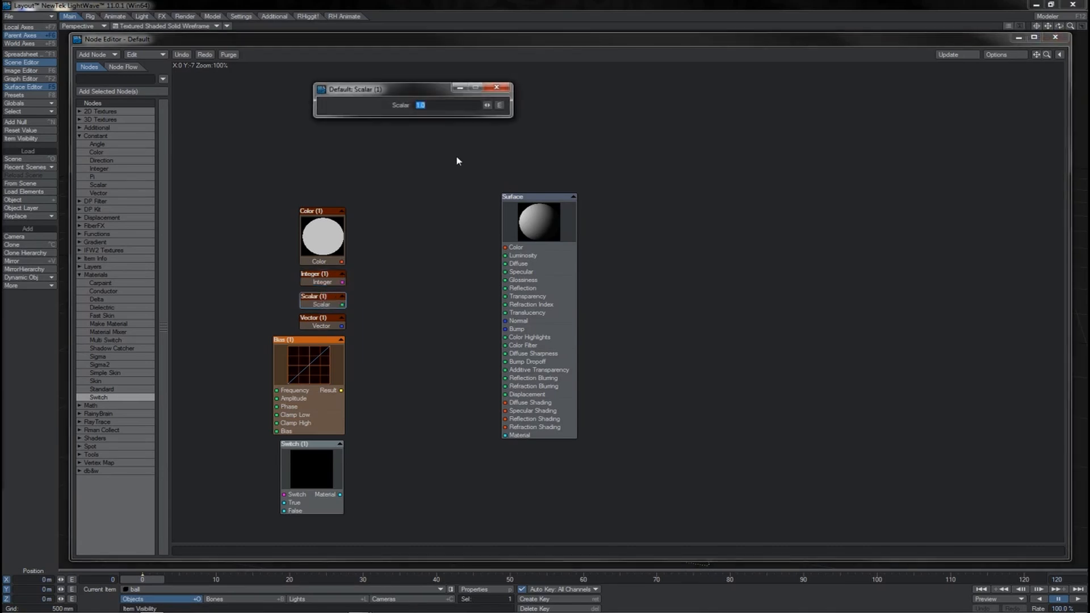
{"action": "mouse_move", "coordinate": [487, 107]}
{"action": "left_mouse_down"}
{"action": "mouse_move", "coordinate": [514, 106]}
{"action": "mouse_move", "coordinate": [501, 106]}
{"action": "left_mouse_up"}
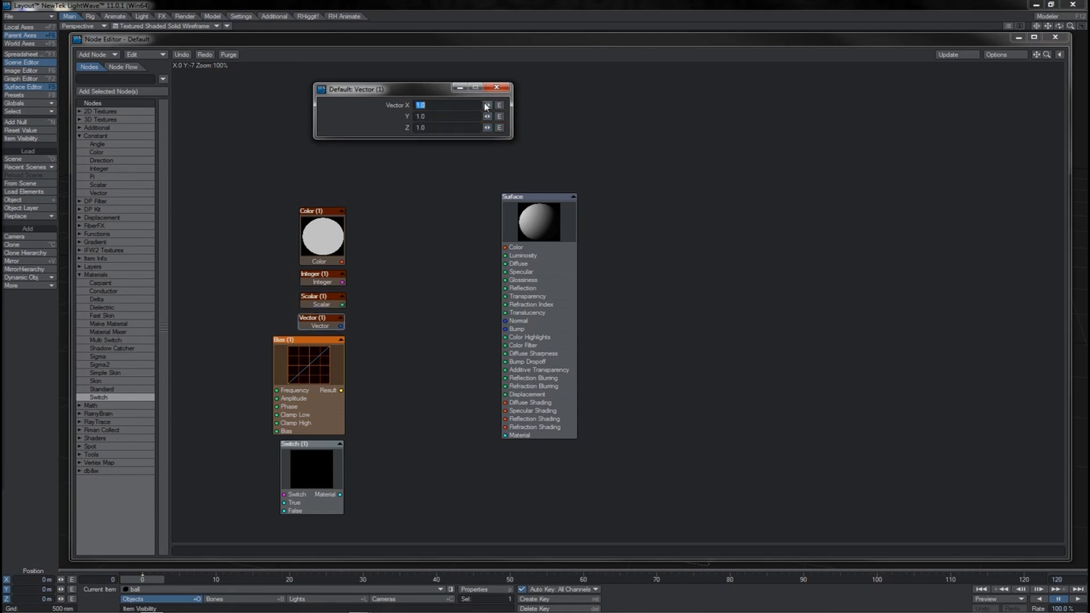
{"action": "left_click_drag", "start_coordinate": [487, 106], "coordinate": [494, 107]}
{"action": "left_click", "coordinate": [496, 87]}
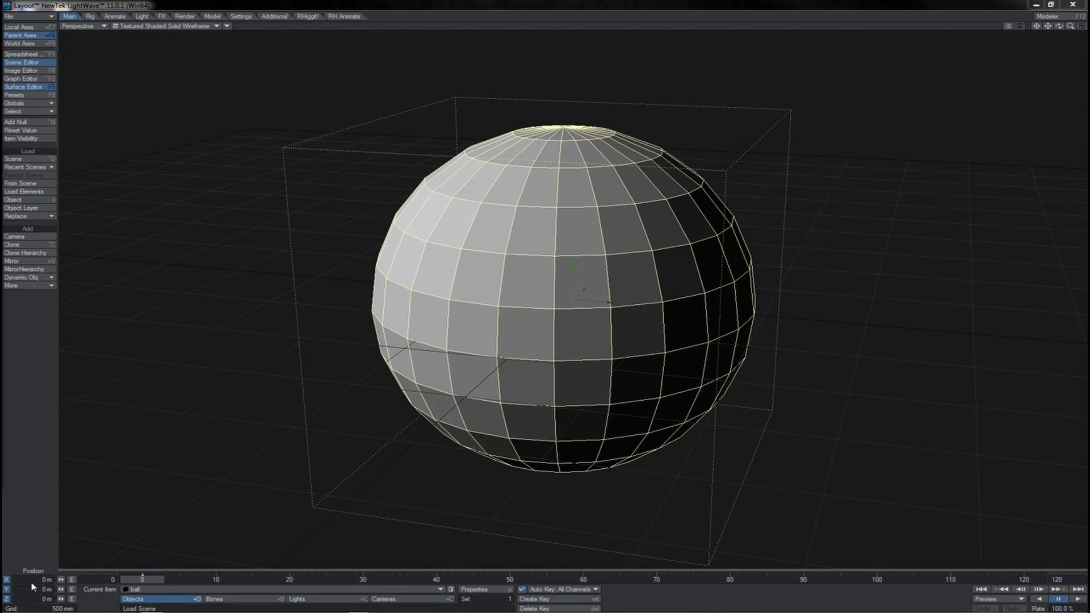
- Move the ball to about X -637 mm, Y 732.5 mm, Z 630 mm and give it an initial rotation
{"action": "left_click_drag", "start_coordinate": [971, 363], "coordinate": [545, 301]}
{"action": "right_click_drag", "start_coordinate": [971, 364], "coordinate": [545, 301]}
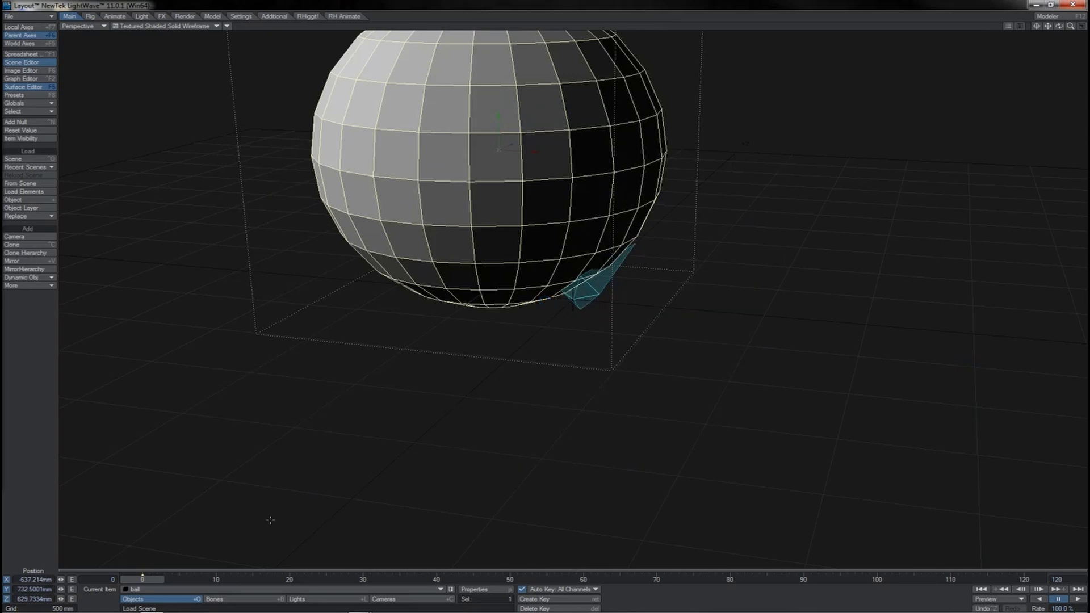
{"action": "key", "text": "y"}
{"action": "left_click_drag", "start_coordinate": [819, 372], "coordinate": [545, 301]}
- Lower the bone to Y -782.5 mm and rotate the ball to about heading -50.8°, pitch -21.2°, bank -50.5°
{"action": "key", "text": "shift+b"}
{"action": "right_click_drag", "start_coordinate": [820, 368], "coordinate": [545, 301]}
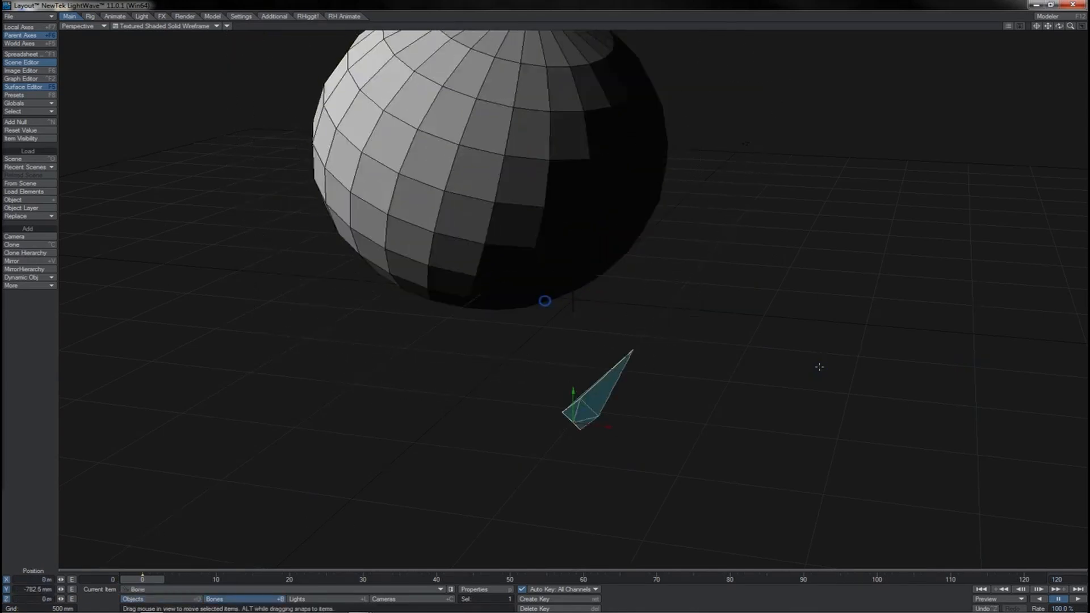
{"action": "left_click", "coordinate": [579, 130]}
{"action": "right_click_drag", "start_coordinate": [775, 139], "coordinate": [546, 301]}
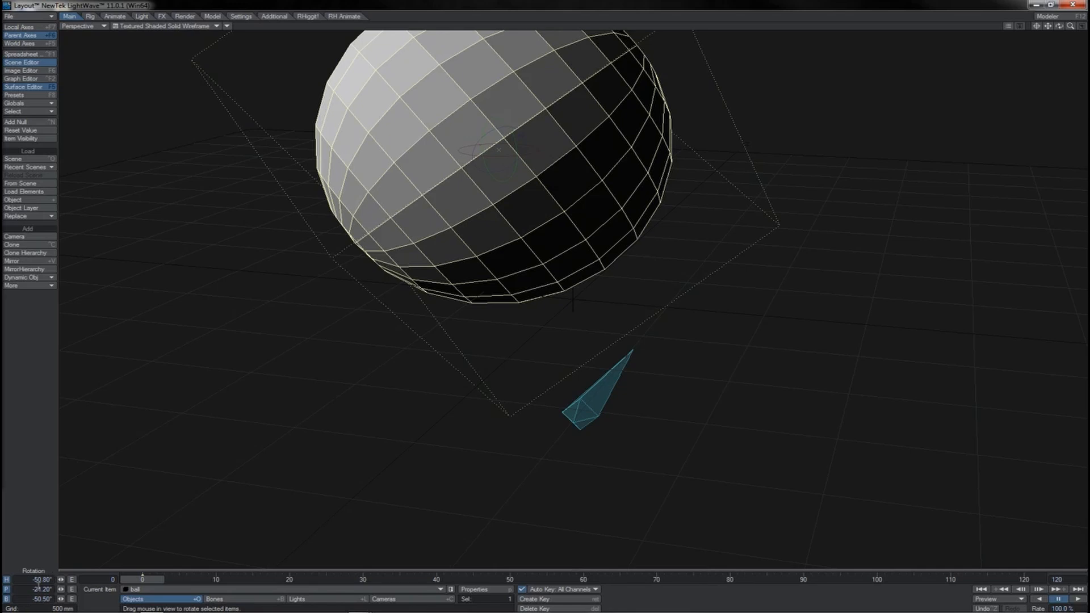
- Scale the ball unevenly to about X 1.182, Y 0.933 and Z 0.757
{"action": "key", "text": "h"}
{"action": "left_click_drag", "start_coordinate": [754, 272], "coordinate": [704, 267]}
{"action": "left_click_drag", "start_coordinate": [1059, 27], "coordinate": [1040, 27]}
{"action": "left_click_drag", "start_coordinate": [812, 239], "coordinate": [1028, 234], "text": "alt"}
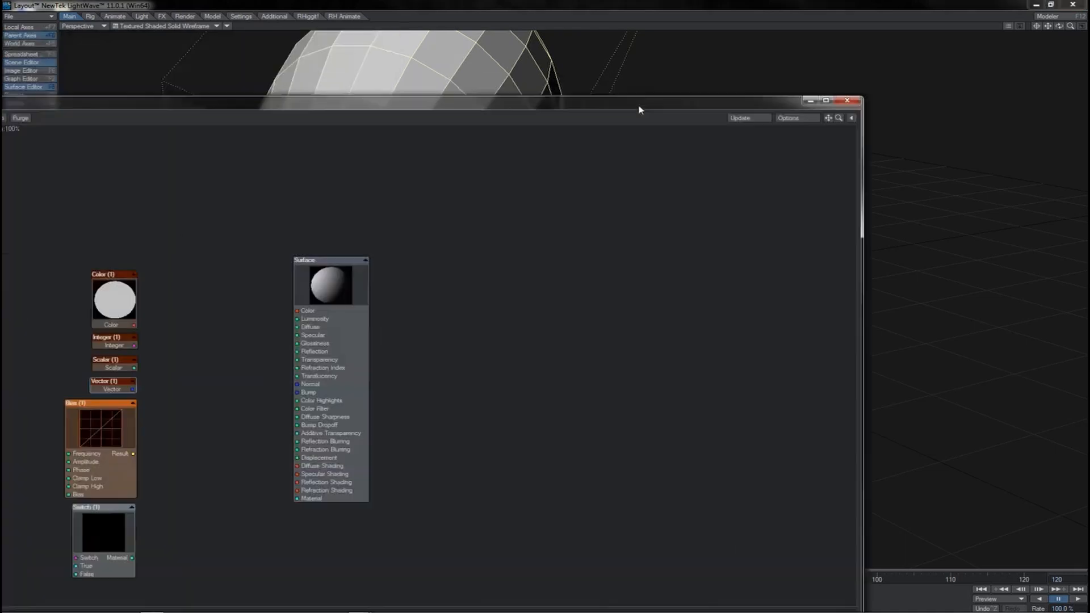
- Connect the Bias node's result to the surface's Reflection Shading, Bump Dropoff and Color inputs, and remove those connections again
{"action": "left_click_drag", "start_coordinate": [640, 109], "coordinate": [813, 24]}
{"action": "left_click_drag", "start_coordinate": [306, 368], "coordinate": [380, 398]}
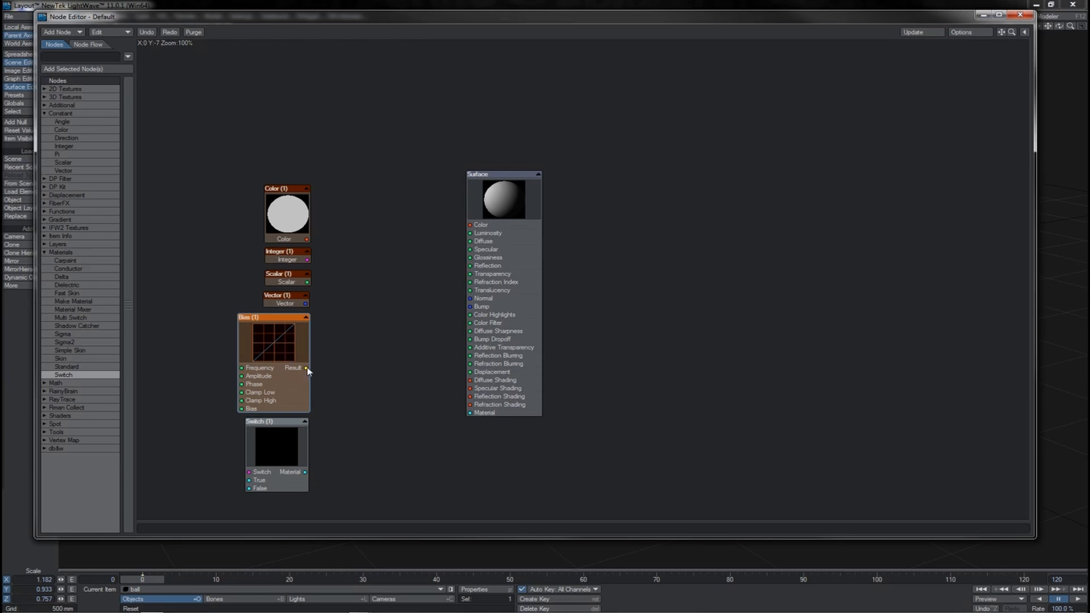
{"action": "left_click_drag", "start_coordinate": [307, 371], "coordinate": [360, 378]}
{"action": "mouse_move", "coordinate": [353, 387]}
{"action": "left_mouse_down"}
{"action": "mouse_move", "coordinate": [342, 372]}
{"action": "mouse_move", "coordinate": [472, 399]}
{"action": "left_mouse_up"}
{"action": "left_click_drag", "start_coordinate": [307, 368], "coordinate": [479, 340]}
{"action": "left_click_drag", "start_coordinate": [306, 368], "coordinate": [477, 228]}
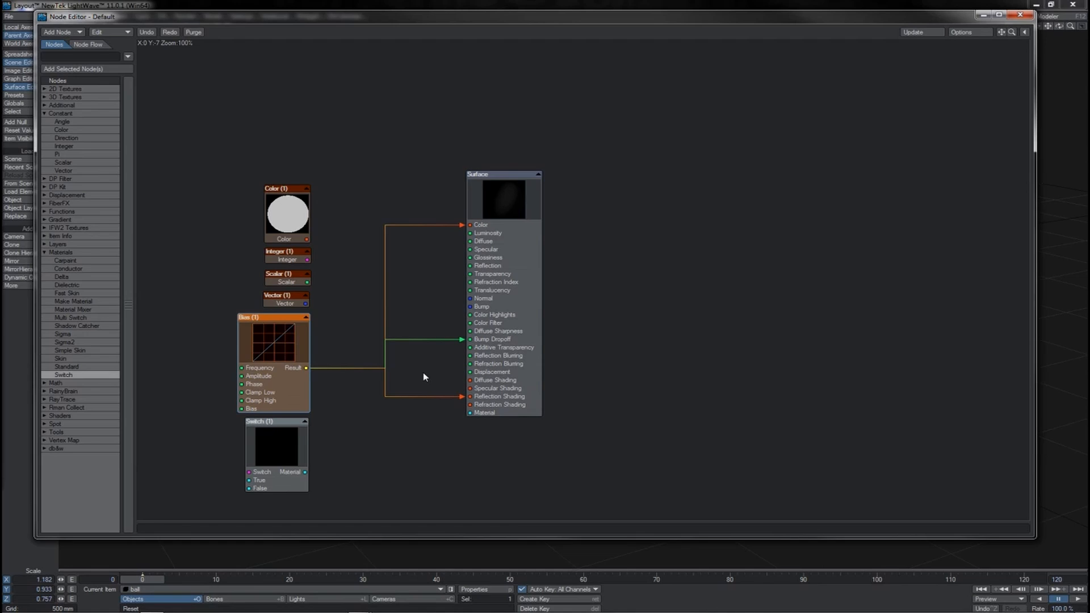
{"action": "mouse_move", "coordinate": [463, 339]}
{"action": "left_mouse_down"}
{"action": "mouse_move", "coordinate": [472, 381]}
{"action": "mouse_move", "coordinate": [460, 398]}
{"action": "left_mouse_up"}
{"action": "left_click_drag", "start_coordinate": [463, 226], "coordinate": [459, 227]}
- Connect the Switch node's Material output to the surface's Material input
{"action": "left_click", "coordinate": [293, 453]}
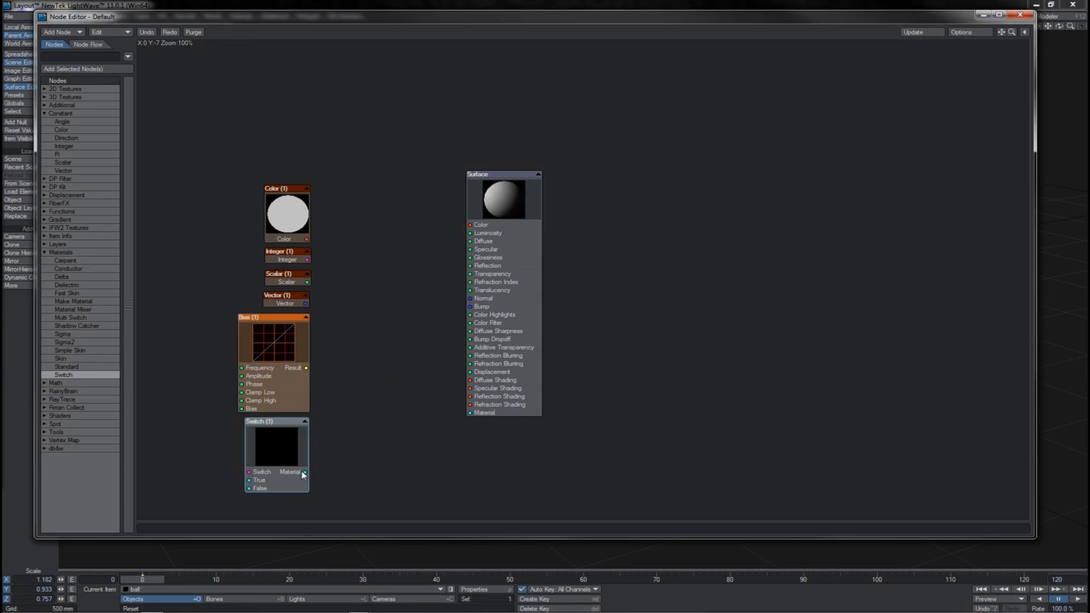
{"action": "left_click_drag", "start_coordinate": [306, 471], "coordinate": [477, 414]}
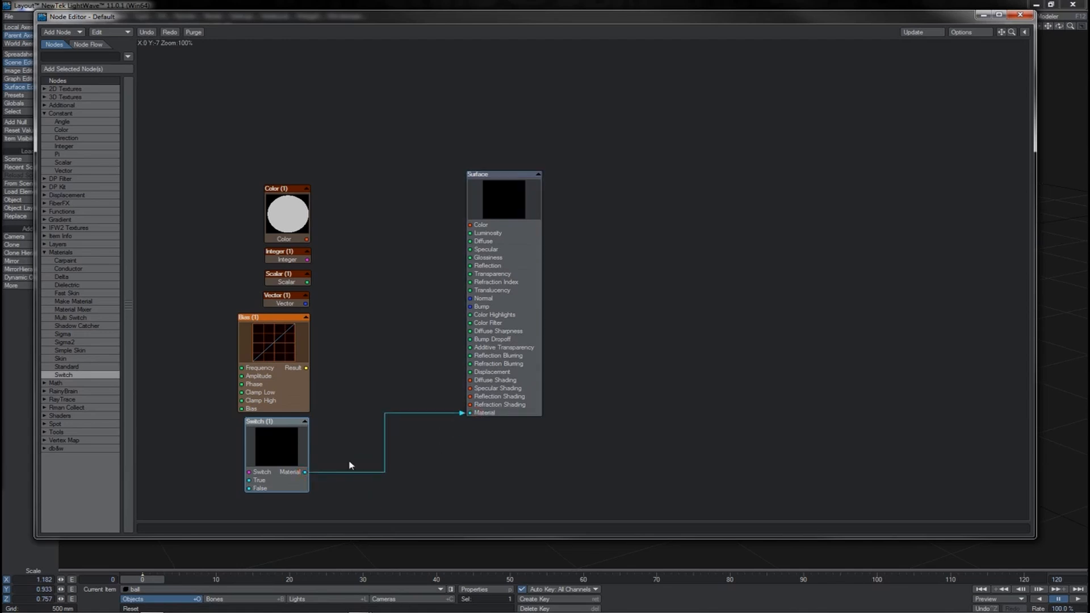
- Try to connect the Switch node's Material output to the Specular Shading and Bump Dropoff inputs, and remove its link to the surface's Material input
{"action": "mouse_move", "coordinate": [307, 474]}
{"action": "left_mouse_down"}
{"action": "mouse_move", "coordinate": [418, 381]}
{"action": "mouse_move", "coordinate": [482, 391]}
{"action": "left_mouse_up"}
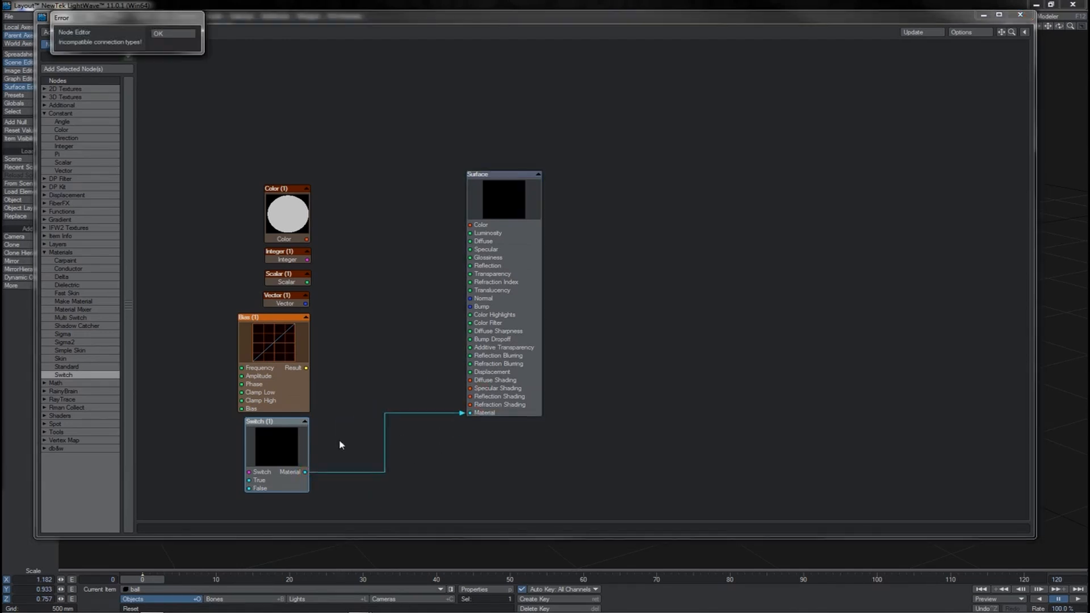
{"action": "left_click", "coordinate": [177, 35]}
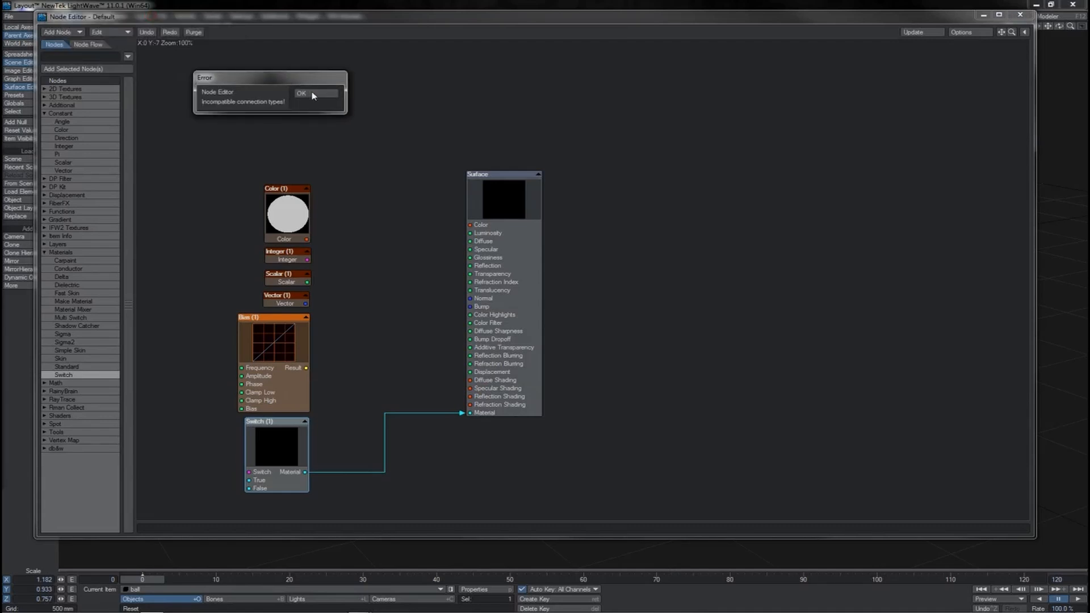
{"action": "left_click", "coordinate": [307, 94]}
{"action": "left_click_drag", "start_coordinate": [305, 473], "coordinate": [479, 341]}
{"action": "key", "text": "Return"}
{"action": "mouse_move", "coordinate": [470, 413]}
{"action": "left_mouse_down"}
{"action": "mouse_move", "coordinate": [429, 460]}
{"action": "mouse_move", "coordinate": [358, 478]}
{"action": "mouse_move", "coordinate": [377, 455]}
{"action": "mouse_move", "coordinate": [404, 462]}
{"action": "mouse_move", "coordinate": [479, 415]}
{"action": "mouse_move", "coordinate": [441, 424]}
{"action": "left_mouse_up"}
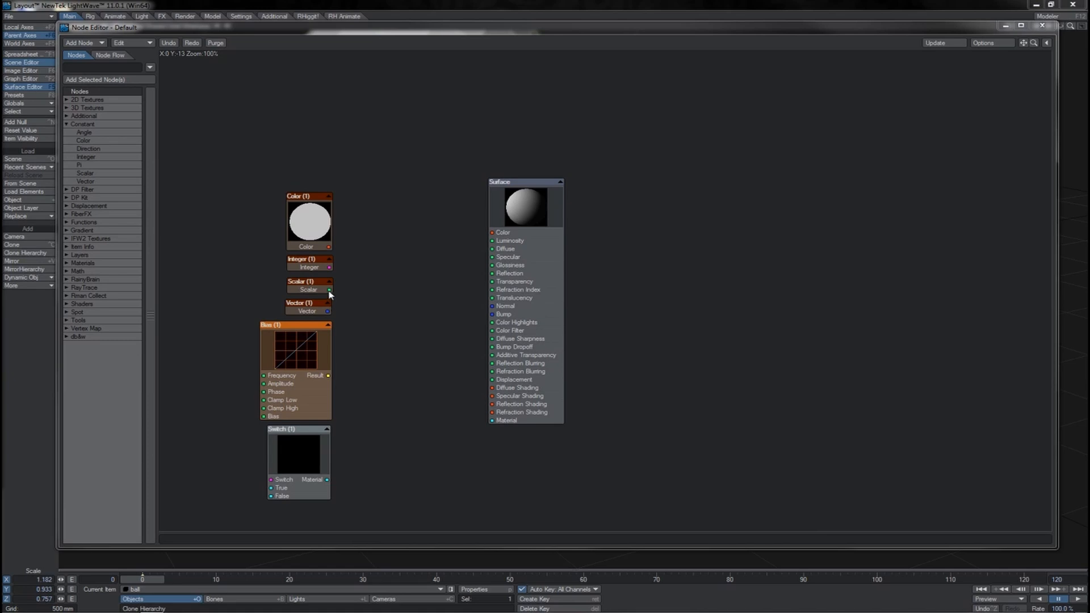
- Try connections from the Scalar node's output to the surface's Bump and Normal inputs
{"action": "left_click_drag", "start_coordinate": [330, 290], "coordinate": [504, 320]}
{"action": "left_click_drag", "start_coordinate": [329, 290], "coordinate": [506, 314]}
{"action": "left_click_drag", "start_coordinate": [330, 290], "coordinate": [506, 308]}
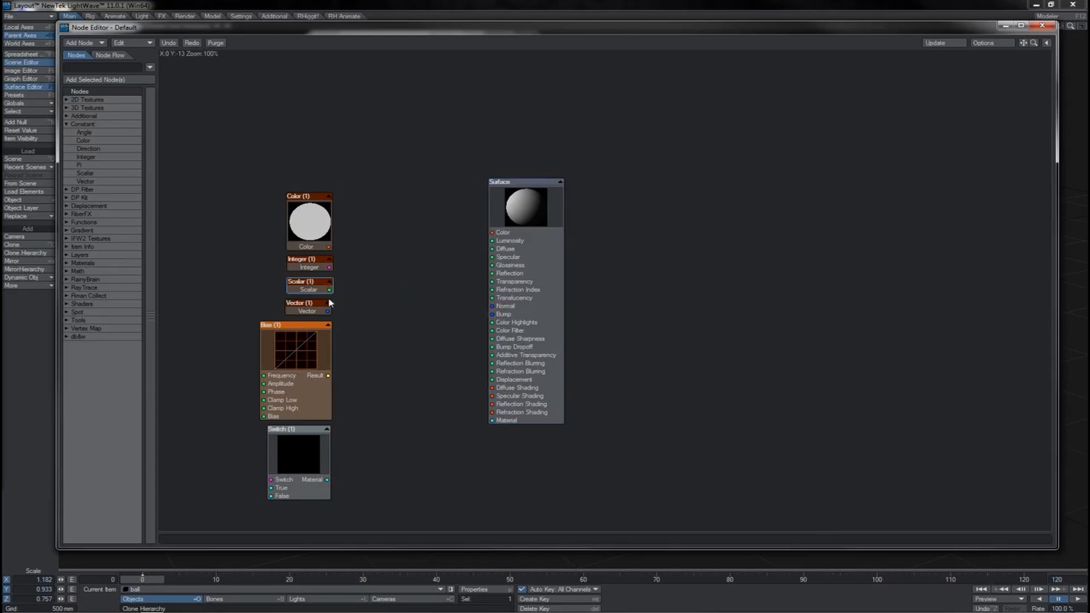
{"action": "left_click_drag", "start_coordinate": [330, 290], "coordinate": [508, 319]}
- Add a vector Length math node between the constants and the surface, and connect the Scalar output to its Vector input
{"action": "left_click", "coordinate": [77, 271]}
{"action": "double_click", "coordinate": [91, 377]}
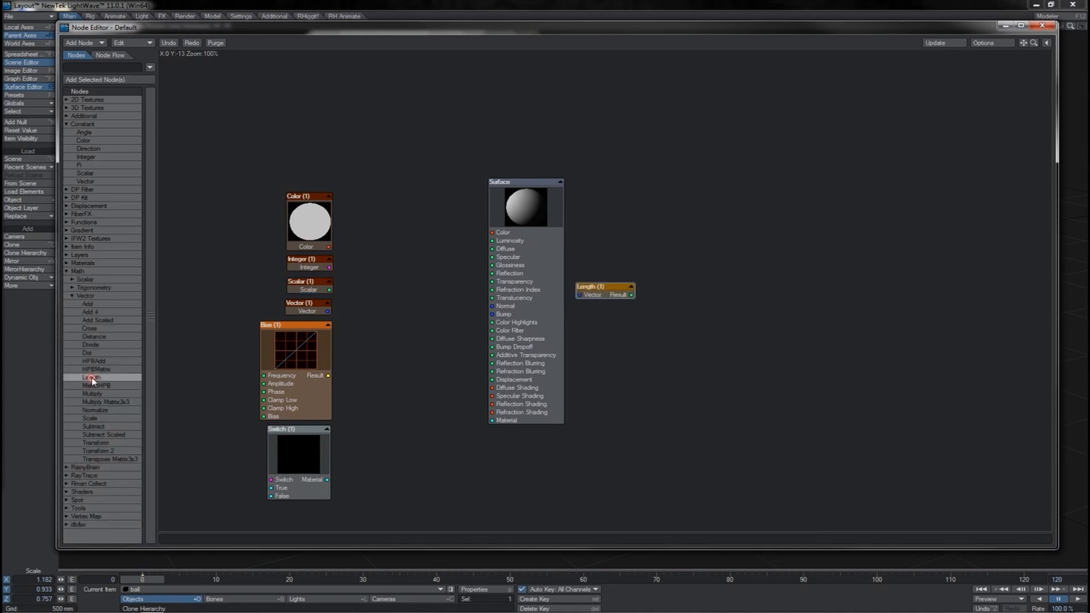
{"action": "left_click_drag", "start_coordinate": [610, 296], "coordinate": [421, 278]}
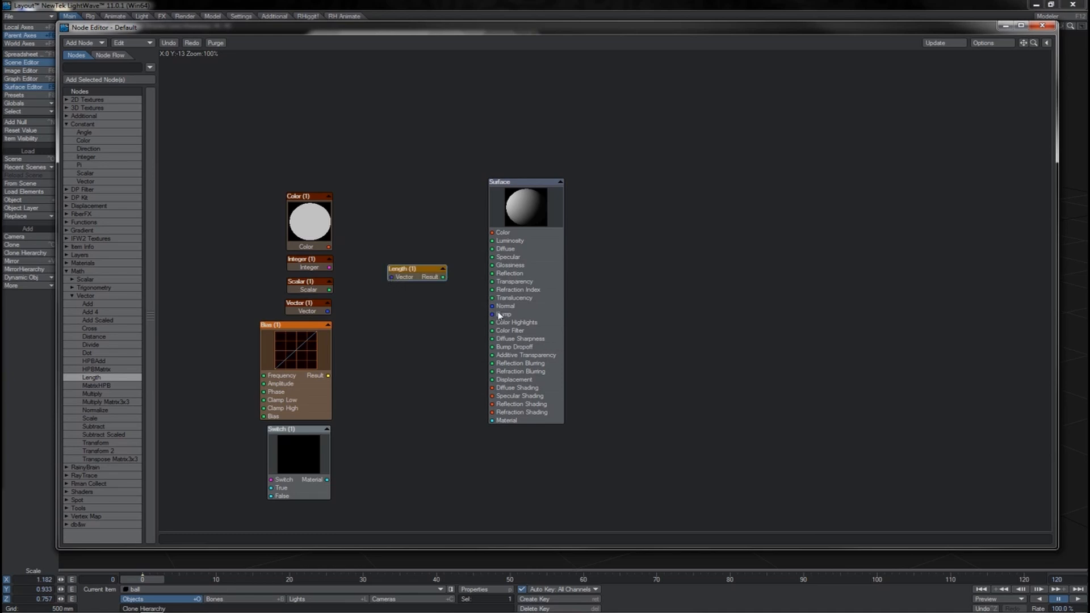
{"action": "left_click_drag", "start_coordinate": [330, 290], "coordinate": [416, 262]}
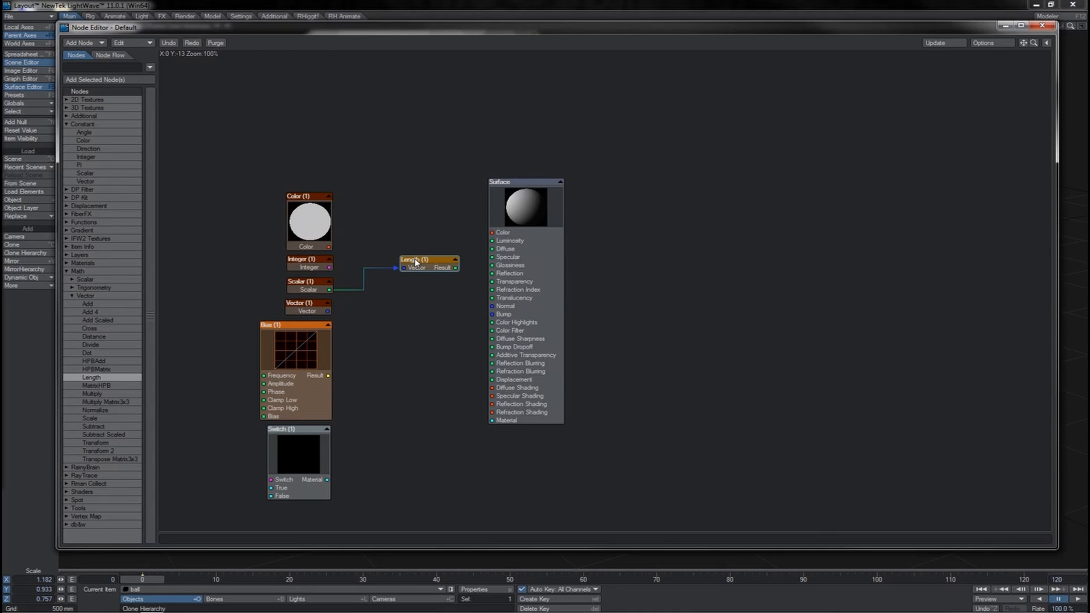
- Move the Surface node farther right in the graph and shift the Length node down near the Scalar node's level
{"action": "left_click_drag", "start_coordinate": [395, 269], "coordinate": [426, 302]}
{"action": "left_click_drag", "start_coordinate": [534, 258], "coordinate": [625, 241]}
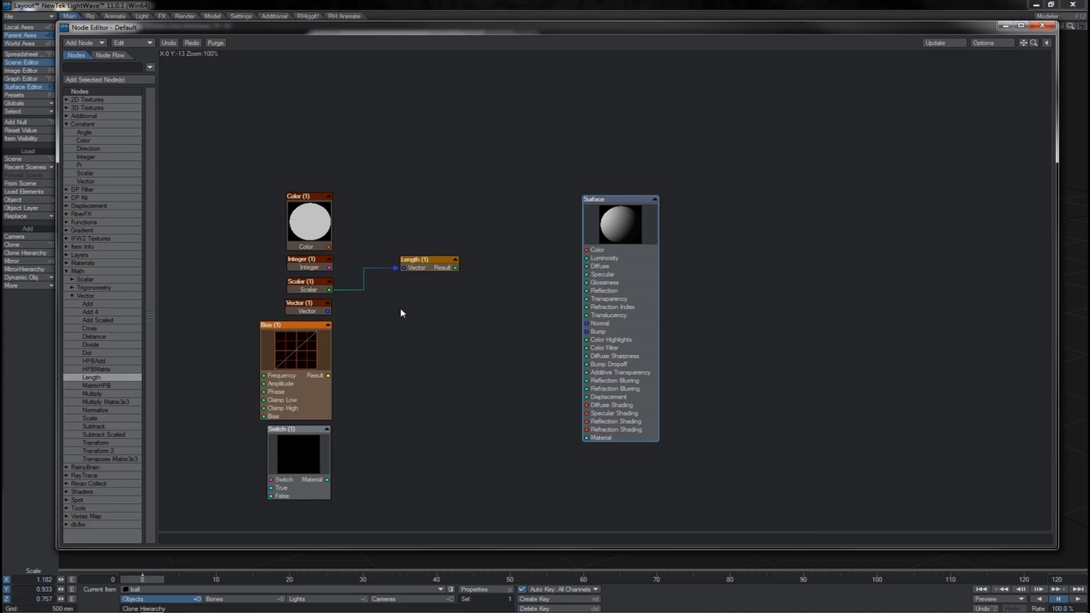
{"action": "left_click_drag", "start_coordinate": [329, 291], "coordinate": [600, 326]}
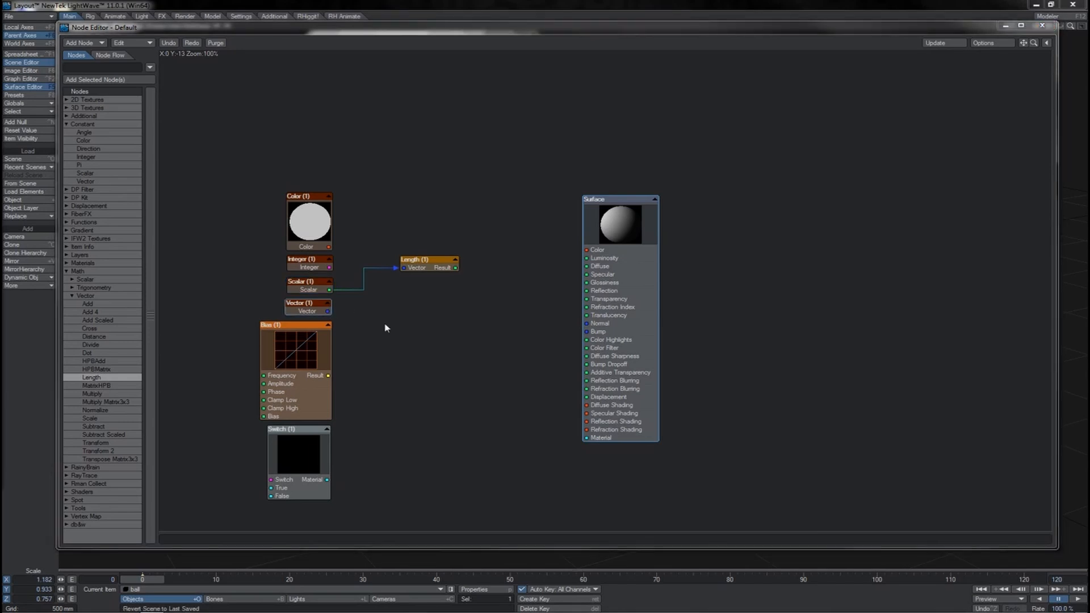
{"action": "left_click_drag", "start_coordinate": [390, 269], "coordinate": [416, 284]}
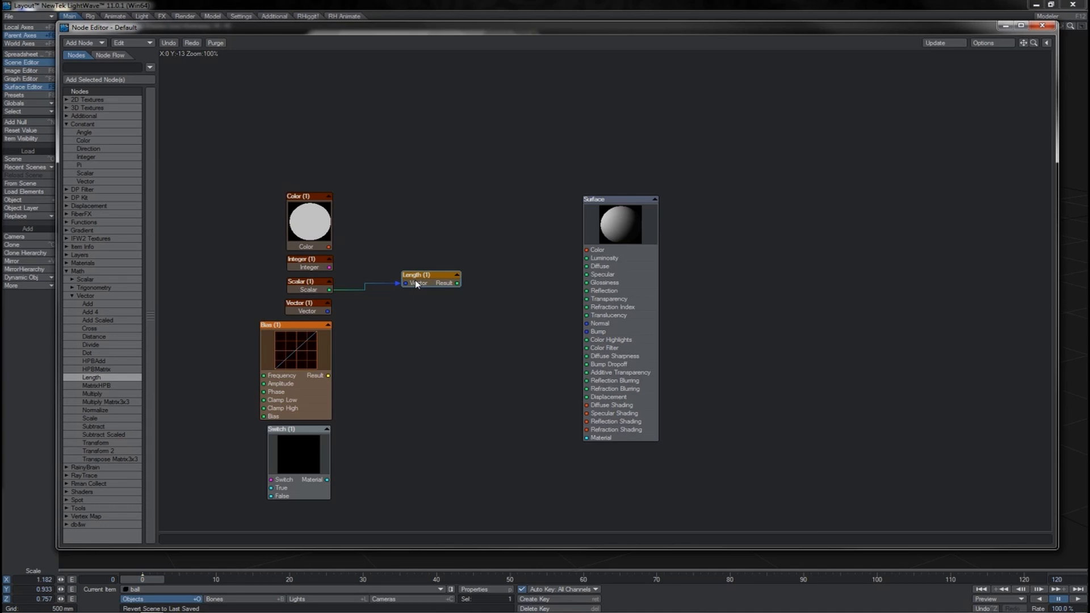
{"action": "left_click", "coordinate": [67, 215]}
{"action": "left_click", "coordinate": [67, 239]}
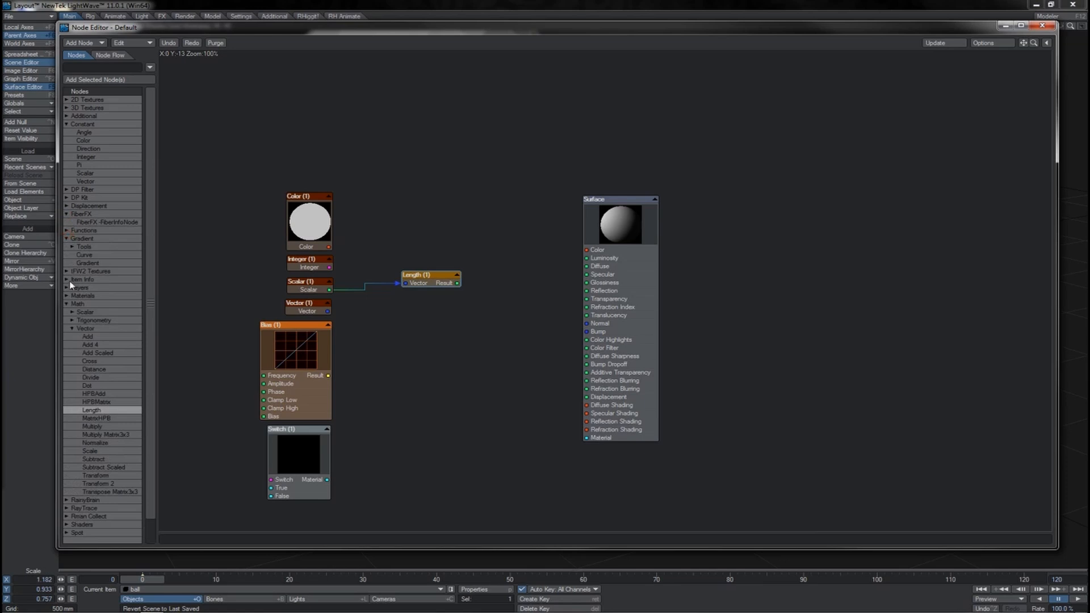
{"action": "left_click", "coordinate": [72, 280]}
{"action": "left_click", "coordinate": [67, 280]}
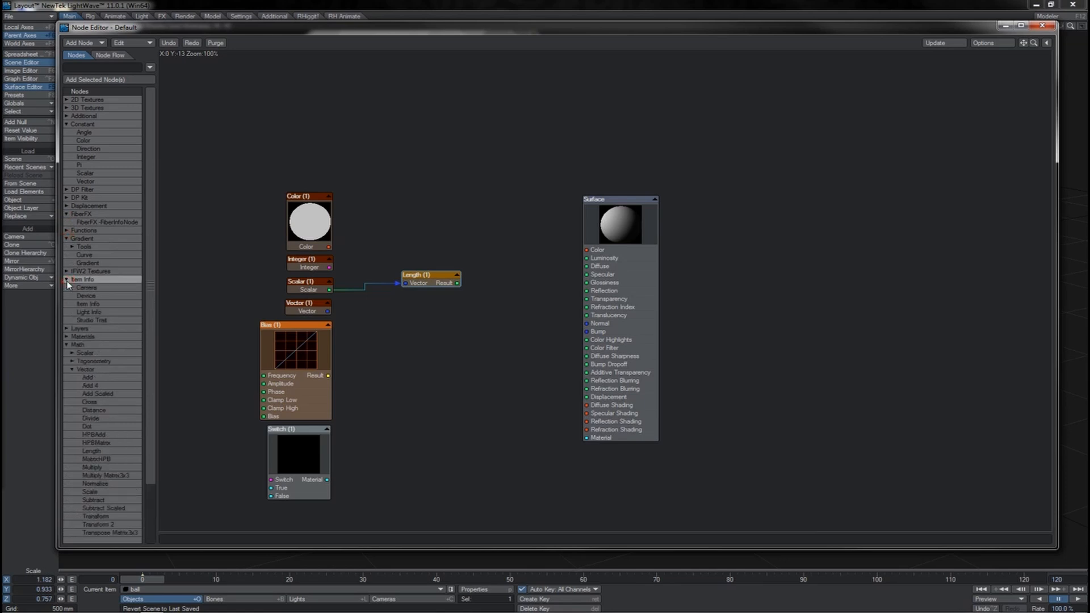
{"action": "left_click", "coordinate": [67, 280]}
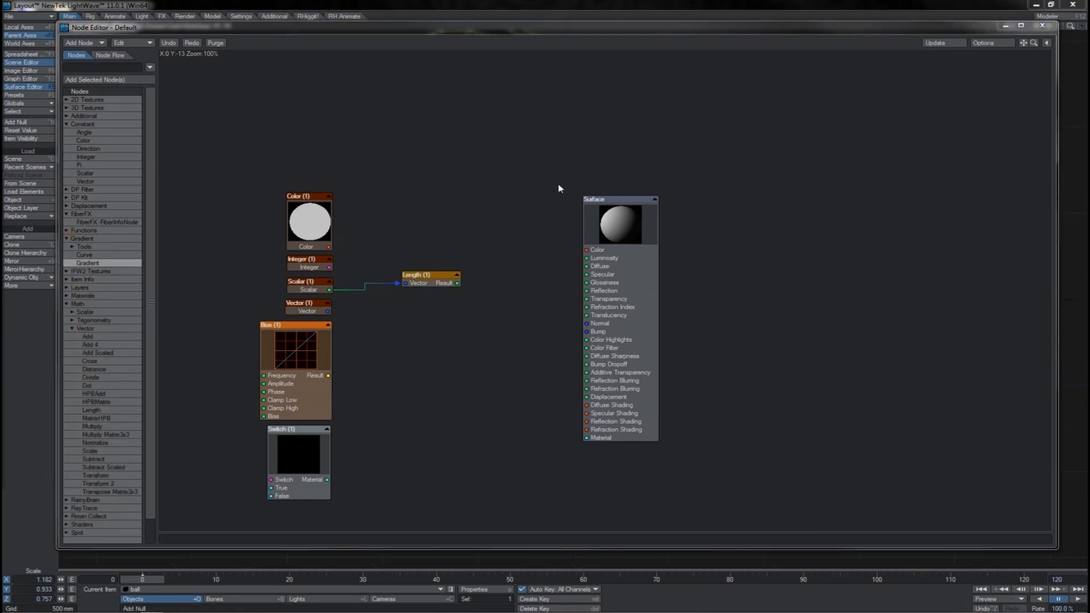
- Delete the Length node from the surface's node graph
{"action": "left_click", "coordinate": [433, 277]}
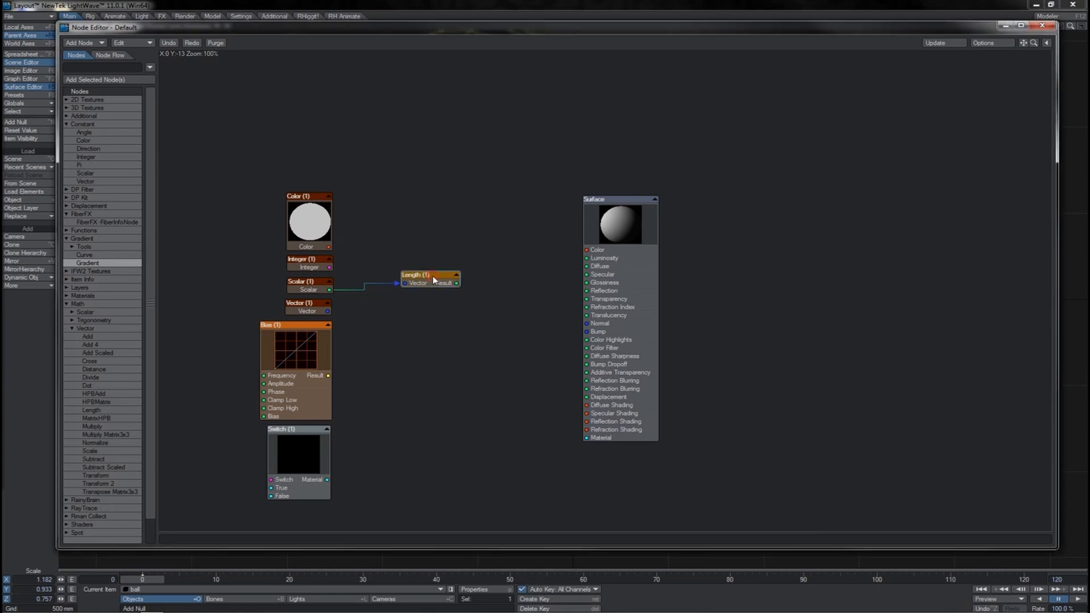
{"action": "key", "text": "Delete"}
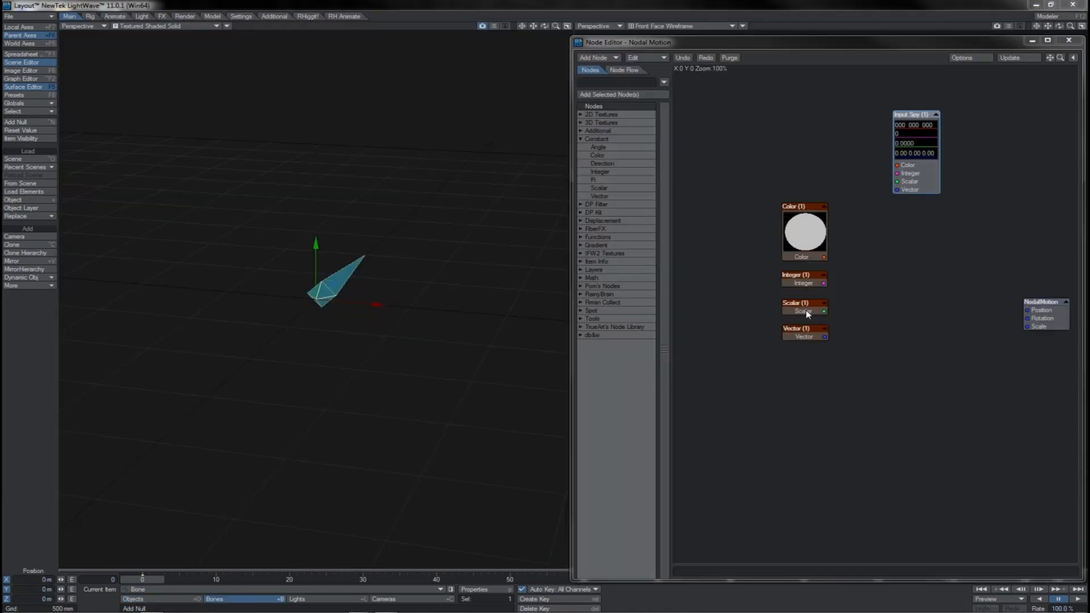
- Shift the Scalar node right, connect its output to NodalMotion's Position input, and check the Scalar node's value
{"action": "left_click_drag", "start_coordinate": [808, 313], "coordinate": [847, 316]}
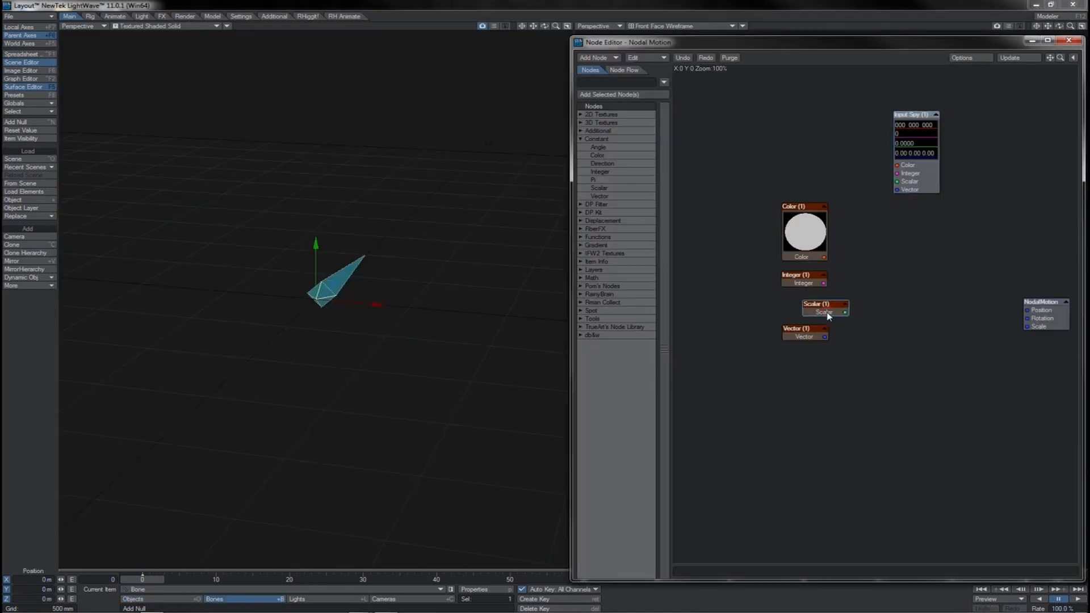
{"action": "left_click_drag", "start_coordinate": [846, 312], "coordinate": [1027, 311]}
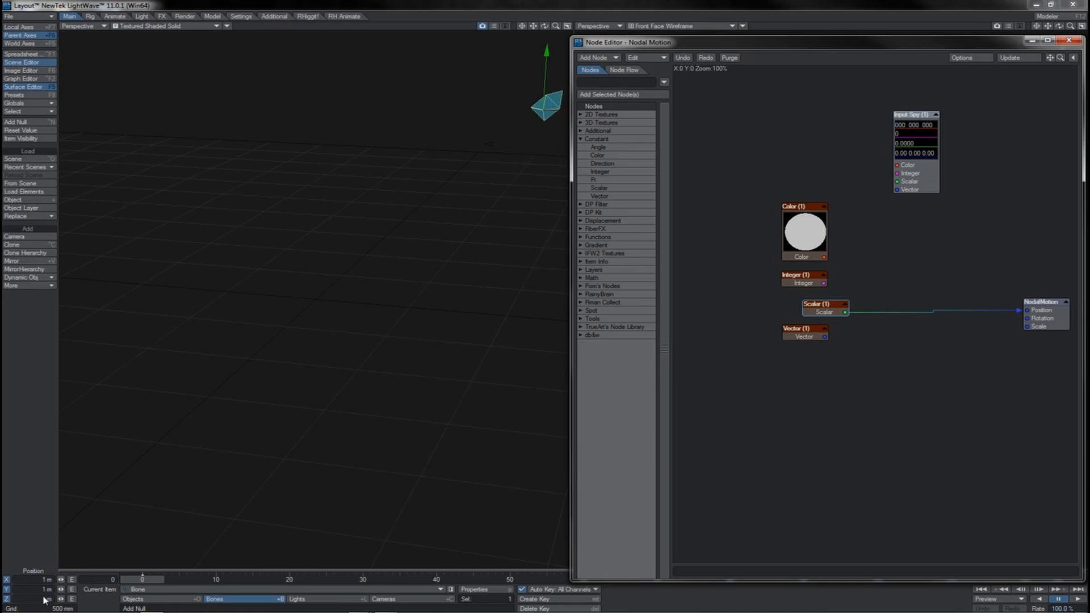
{"action": "double_click", "coordinate": [830, 309]}
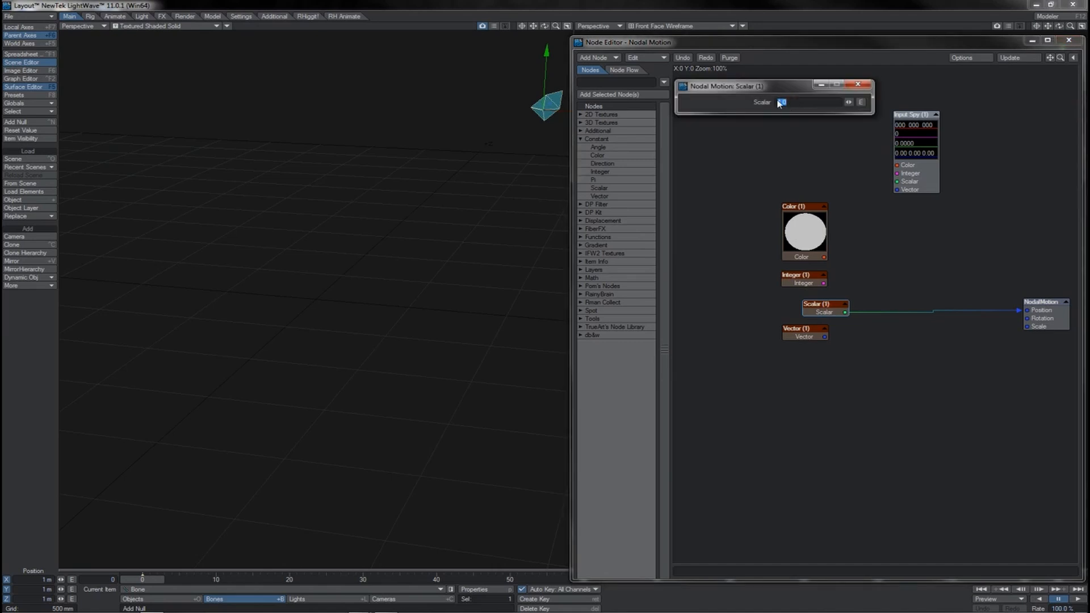
{"action": "left_click", "coordinate": [857, 84]}
- Examine the X, Y and Z values of the Vector constant node
{"action": "double_click", "coordinate": [792, 330]}
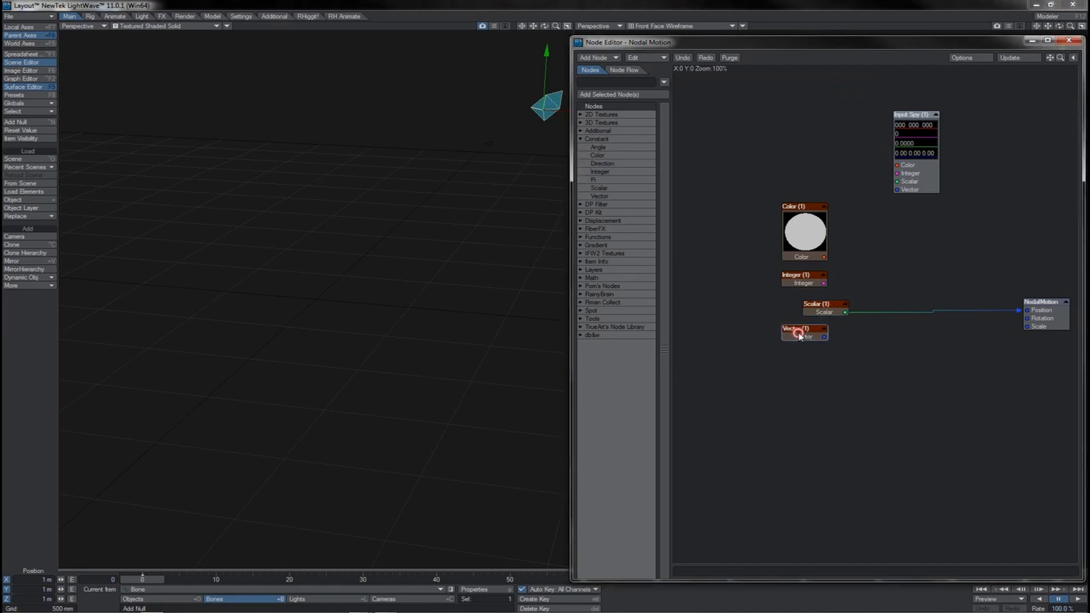
{"action": "mouse_move", "coordinate": [792, 112]}
{"action": "left_mouse_down"}
{"action": "mouse_move", "coordinate": [764, 112]}
{"action": "mouse_move", "coordinate": [778, 128]}
{"action": "left_mouse_up"}
{"action": "left_click", "coordinate": [859, 86]}
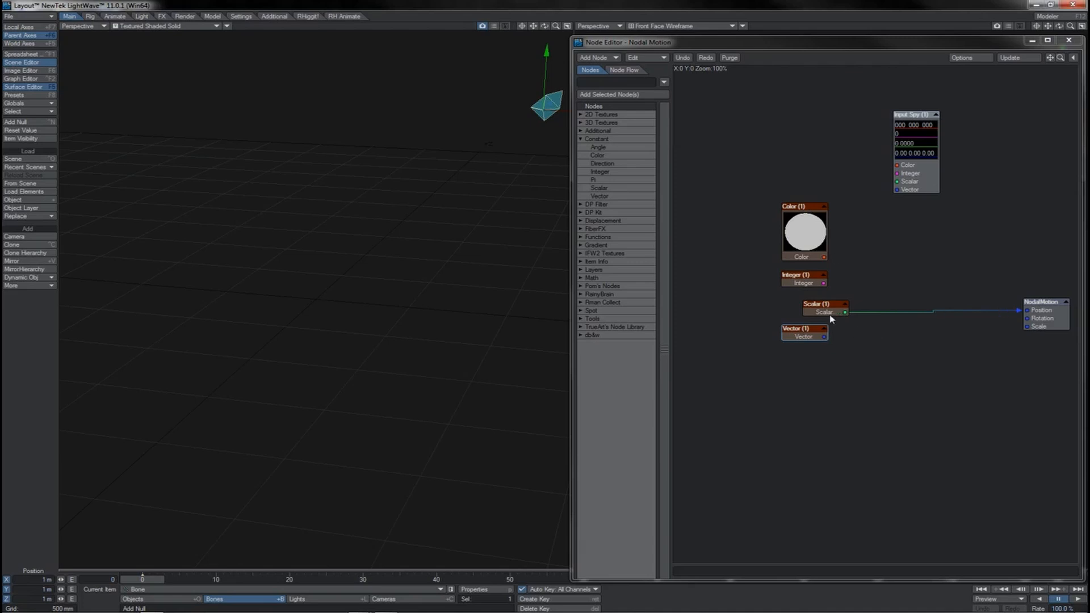
{"action": "double_click", "coordinate": [812, 332]}
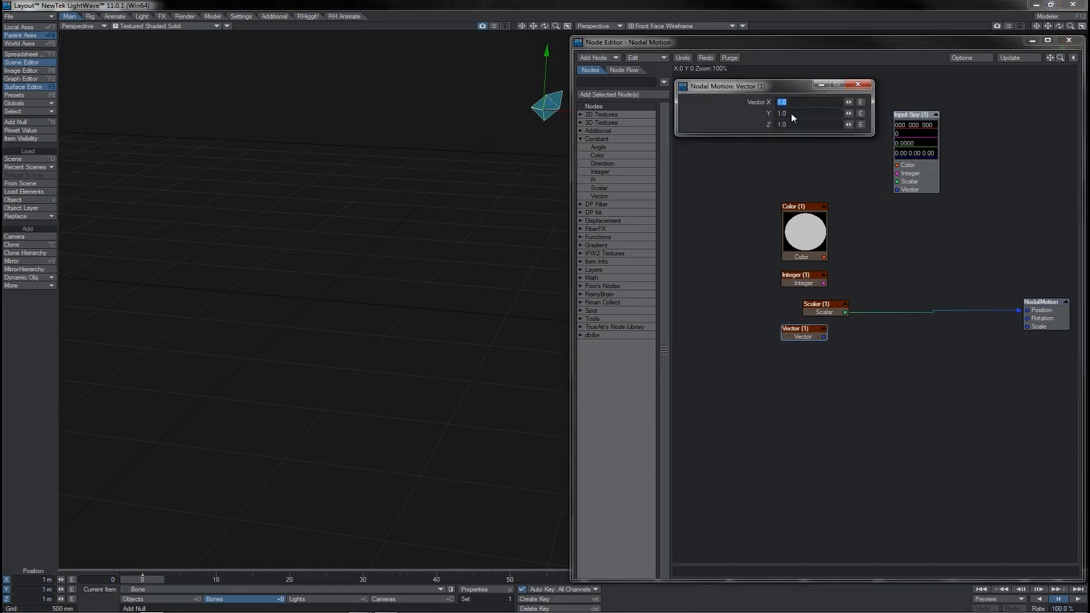
{"action": "left_click", "coordinate": [858, 84]}
- Connect the Scalar output to the Input Spy's Vector input and rewire NodalMotion's Position input
{"action": "left_click_drag", "start_coordinate": [824, 336], "coordinate": [898, 189]}
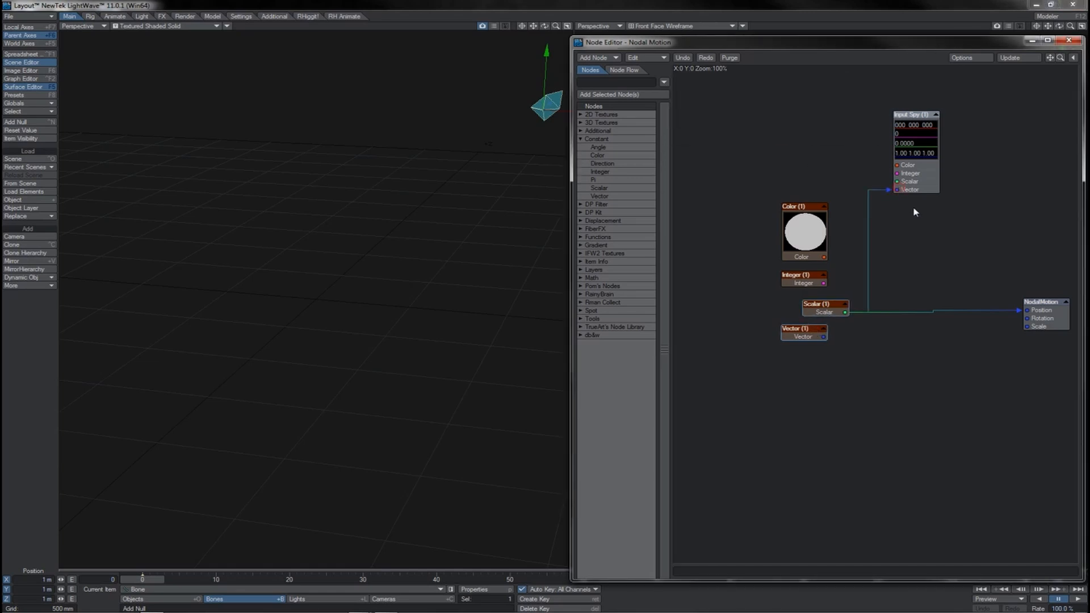
{"action": "left_click", "coordinate": [1020, 311]}
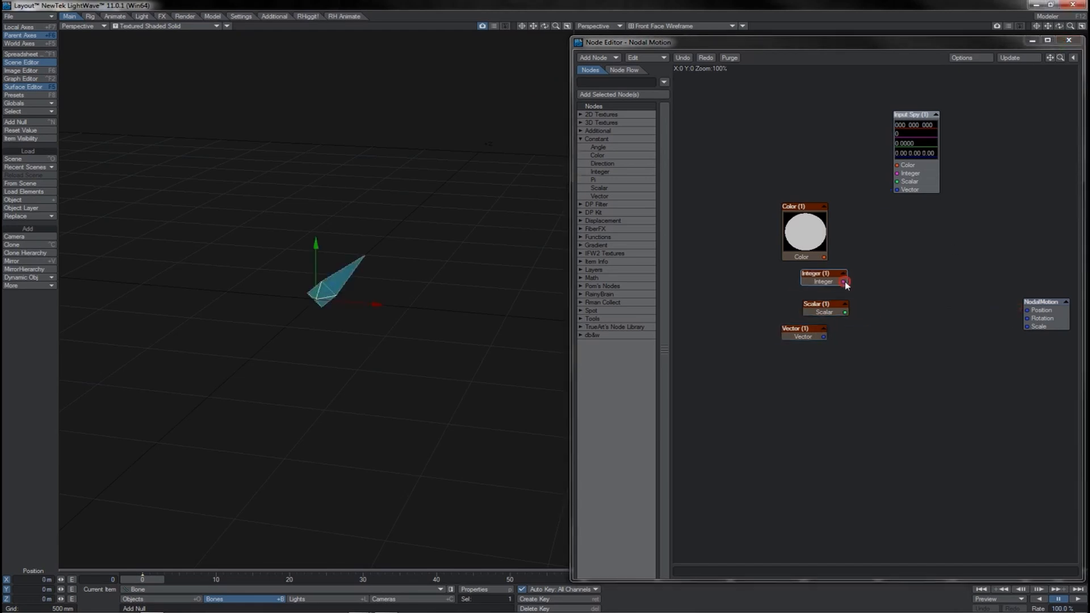
{"action": "left_click_drag", "start_coordinate": [843, 282], "coordinate": [1027, 311]}
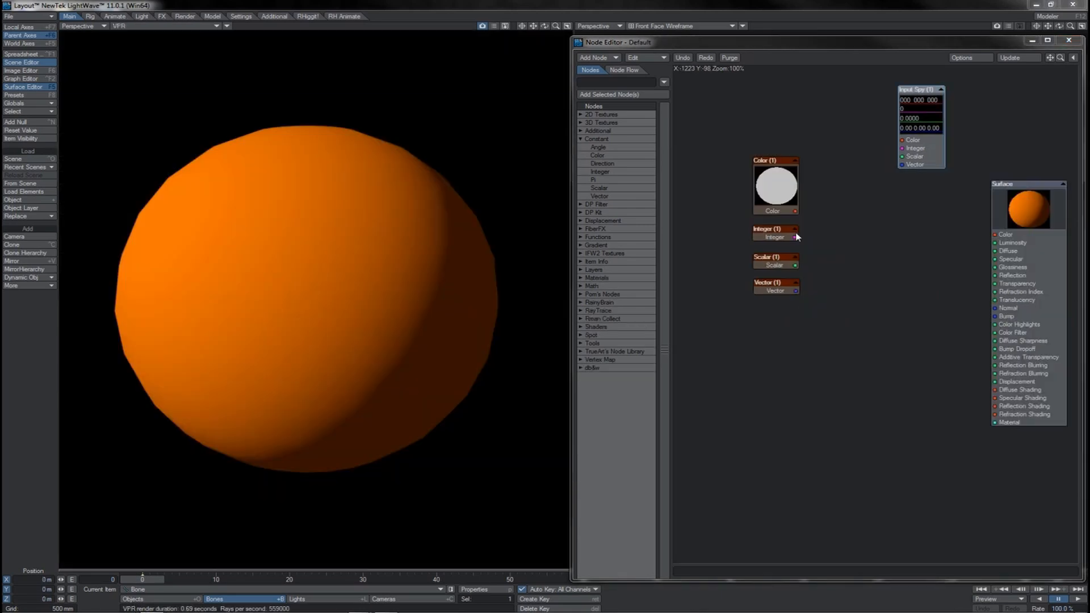
- Connect the Scalar output to the surface's Color input, check its value, and move the connection to the Input Spy's Color input
{"action": "left_click_drag", "start_coordinate": [795, 265], "coordinate": [1017, 237]}
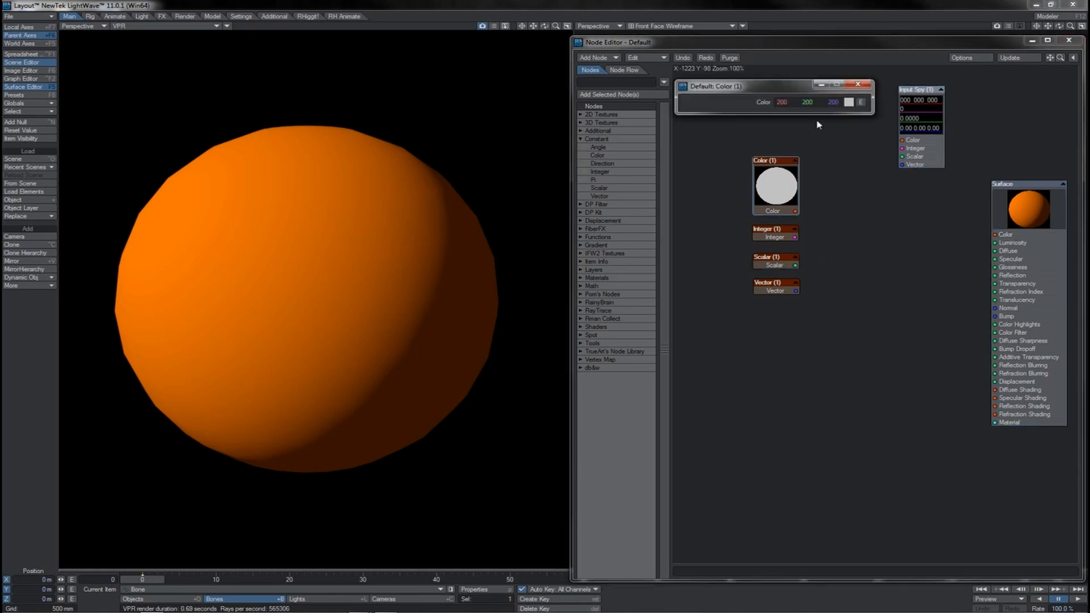
{"action": "left_click", "coordinate": [812, 244]}
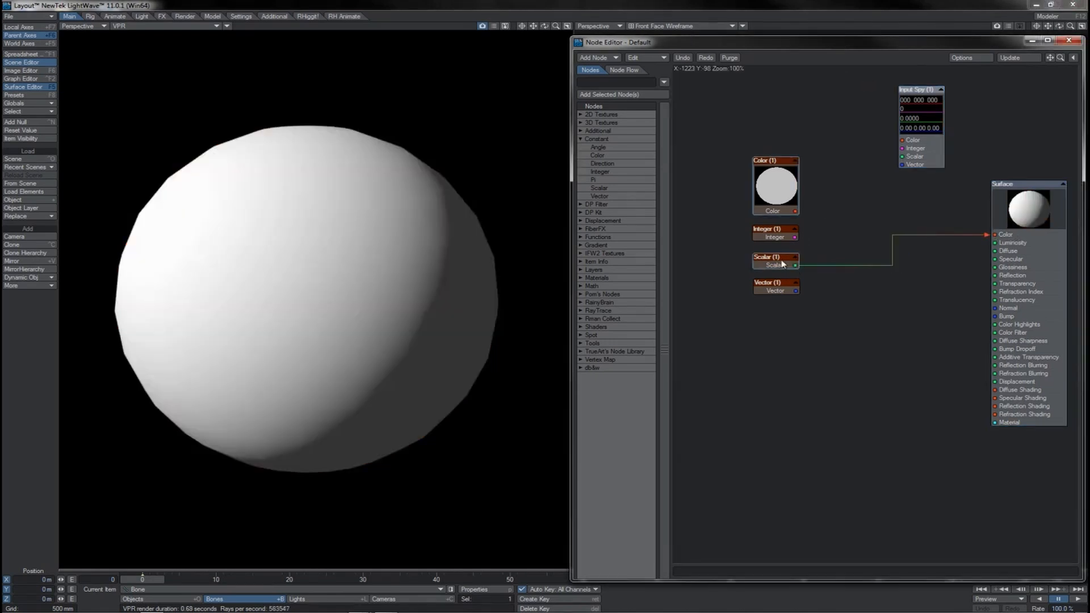
{"action": "double_click", "coordinate": [775, 259]}
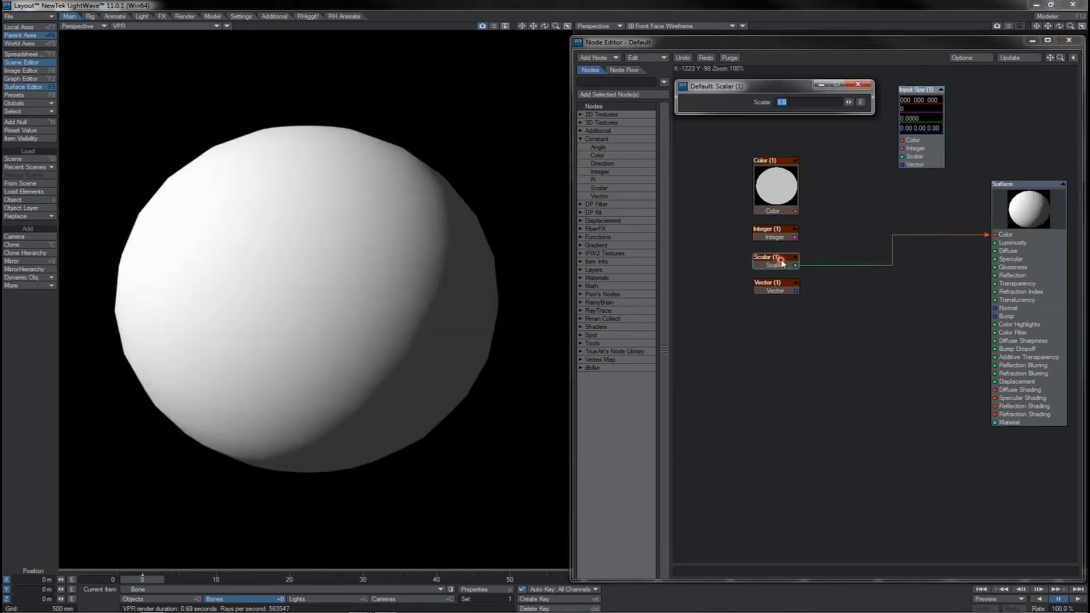
{"action": "key", "text": "Escape"}
{"action": "left_click_drag", "start_coordinate": [988, 234], "coordinate": [915, 143]}
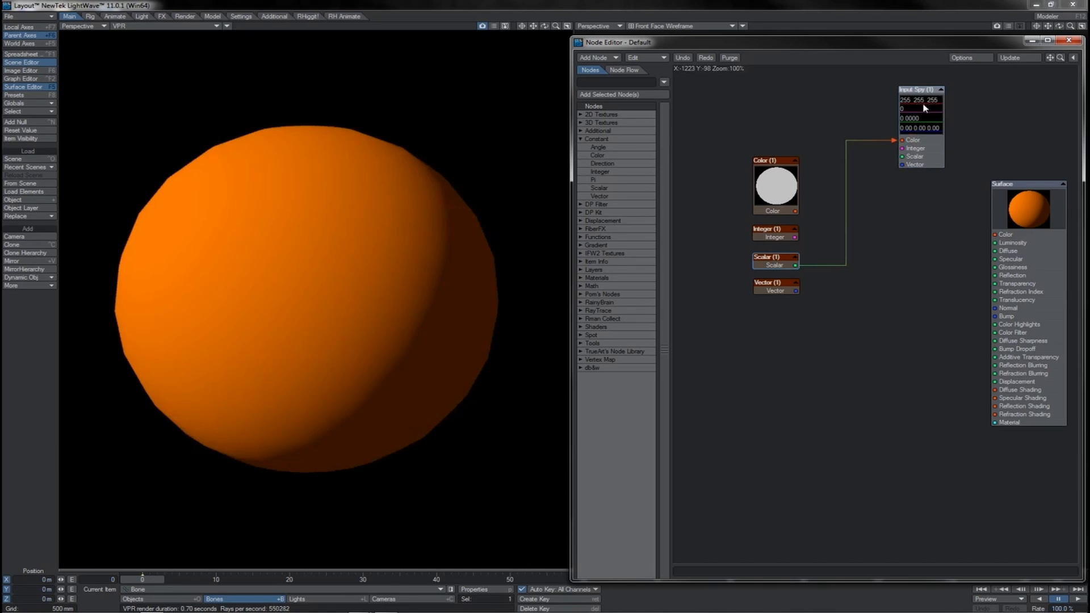
{"action": "left_click_drag", "start_coordinate": [774, 266], "coordinate": [775, 266]}
- Connect the Color output to the Input Spy's Scalar input and brighten the Color node to white
{"action": "left_click_drag", "start_coordinate": [796, 212], "coordinate": [901, 140]}
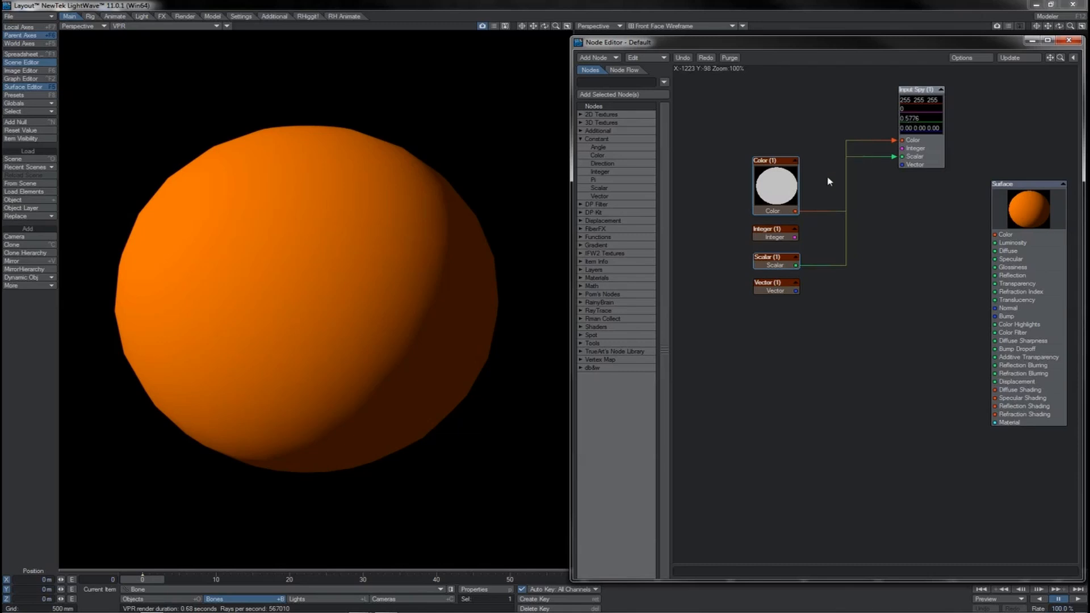
{"action": "double_click", "coordinate": [784, 191]}
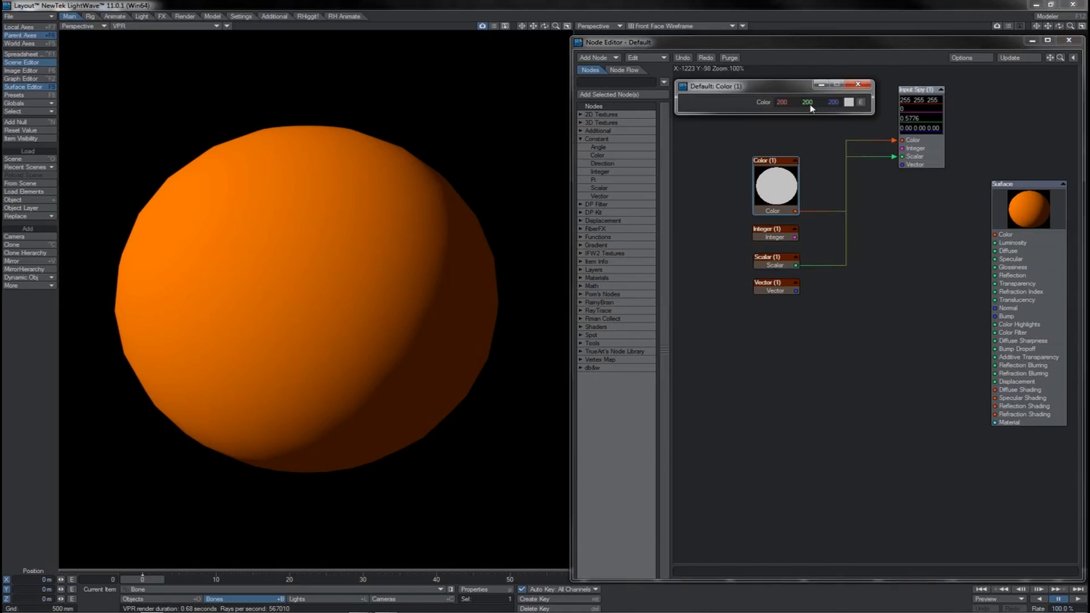
{"action": "mouse_move", "coordinate": [788, 103]}
{"action": "left_mouse_down"}
{"action": "mouse_move", "coordinate": [870, 103]}
{"action": "mouse_move", "coordinate": [829, 103]}
{"action": "left_mouse_up"}
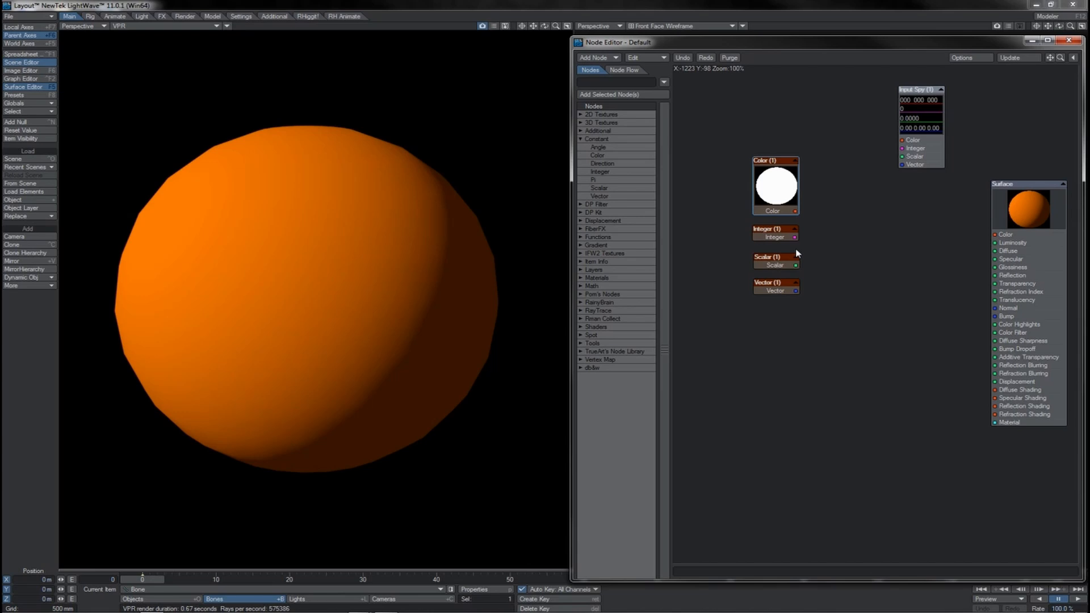
- Try test wires from the Scalar, Color and Vector outputs, including Color to the Input Spy's Scalar input
{"action": "left_click_drag", "start_coordinate": [796, 266], "coordinate": [825, 332]}
{"action": "left_click_drag", "start_coordinate": [798, 214], "coordinate": [867, 239]}
{"action": "left_click_drag", "start_coordinate": [867, 240], "coordinate": [796, 241]}
{"action": "left_click_drag", "start_coordinate": [796, 211], "coordinate": [902, 156]}
{"action": "left_click_drag", "start_coordinate": [795, 212], "coordinate": [820, 223]}
{"action": "left_click_drag", "start_coordinate": [797, 292], "coordinate": [850, 273]}
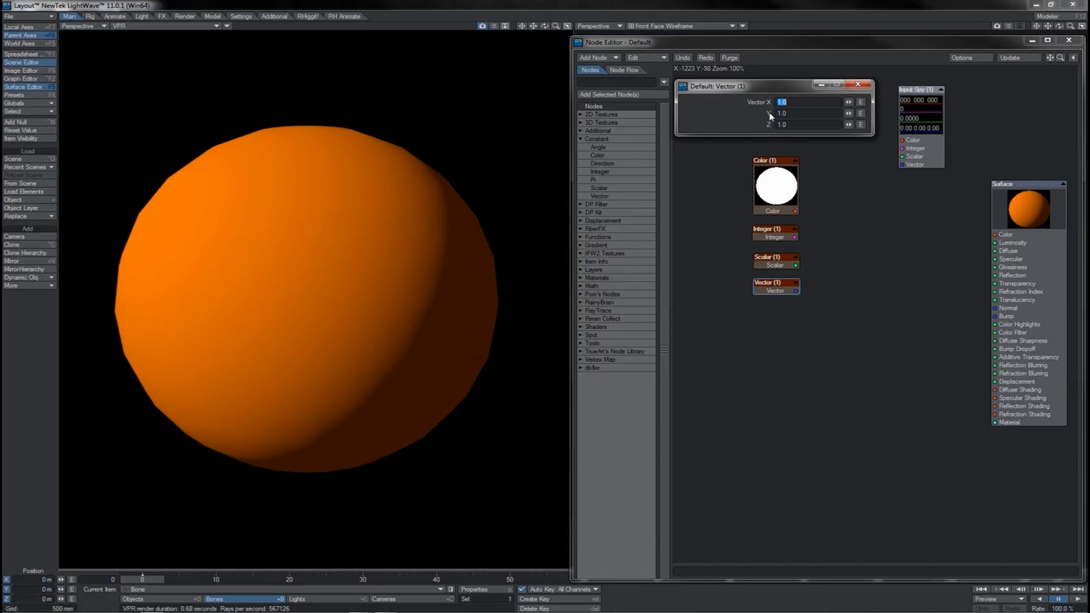
- Connect the Vector output to the Input Spy's Color input and set the Vector's X to 1.0 and Y to 0.4
{"action": "left_click_drag", "start_coordinate": [797, 291], "coordinate": [902, 140]}
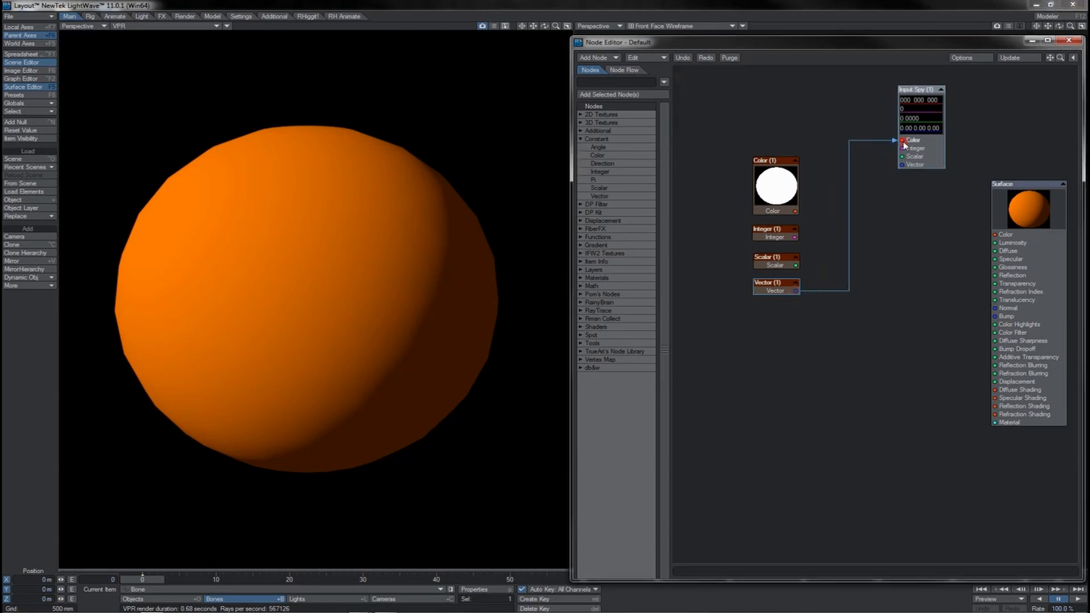
{"action": "double_click", "coordinate": [794, 291]}
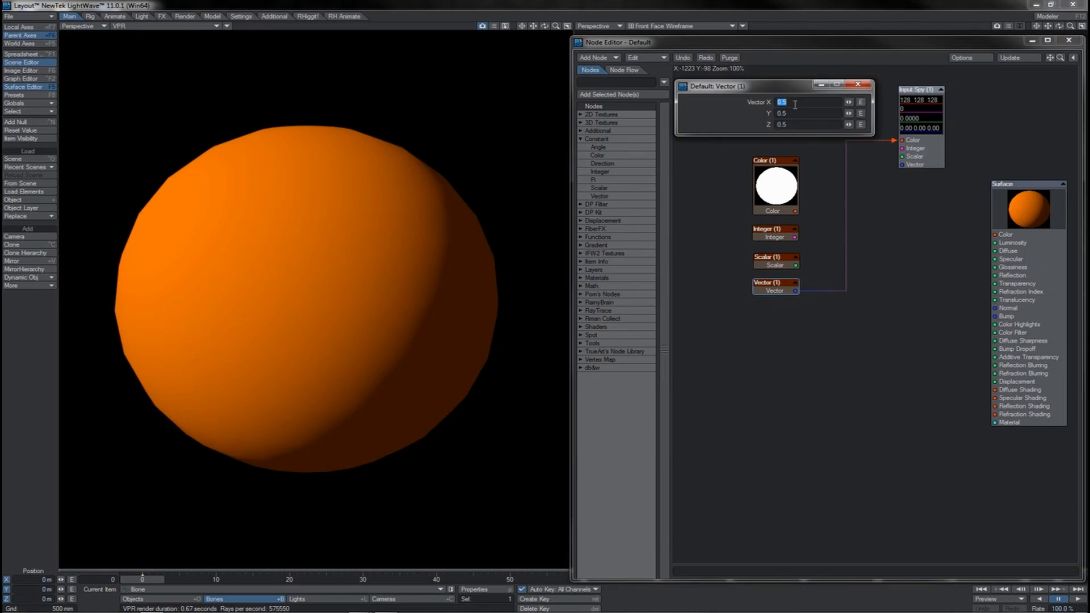
{"action": "type", "text": "1"}
{"action": "key", "text": "Tab"}
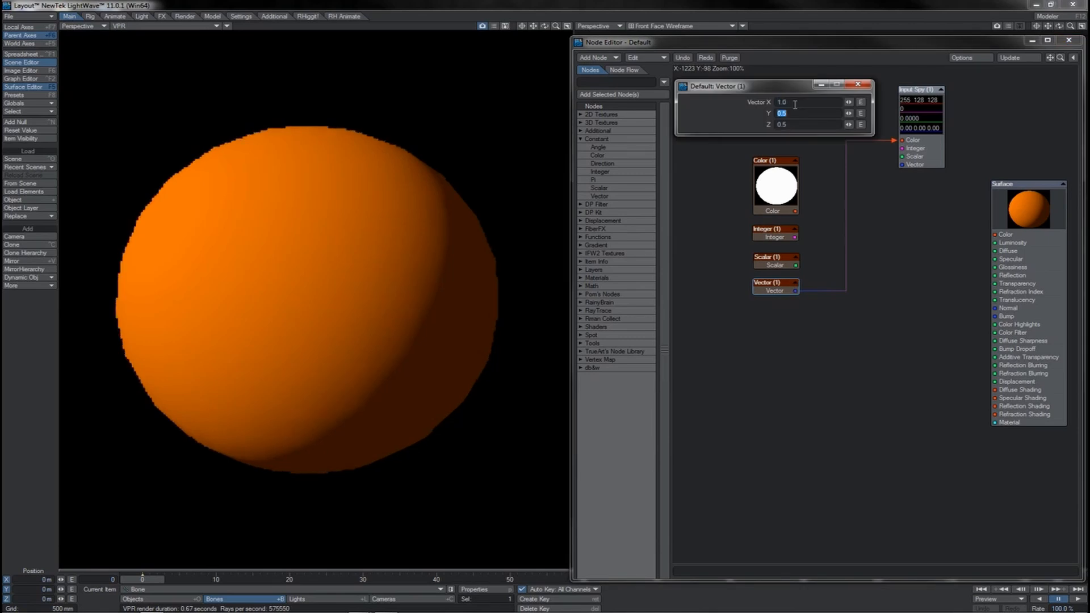
{"action": "type", "text": ".4"}
{"action": "key", "text": "Tab"}
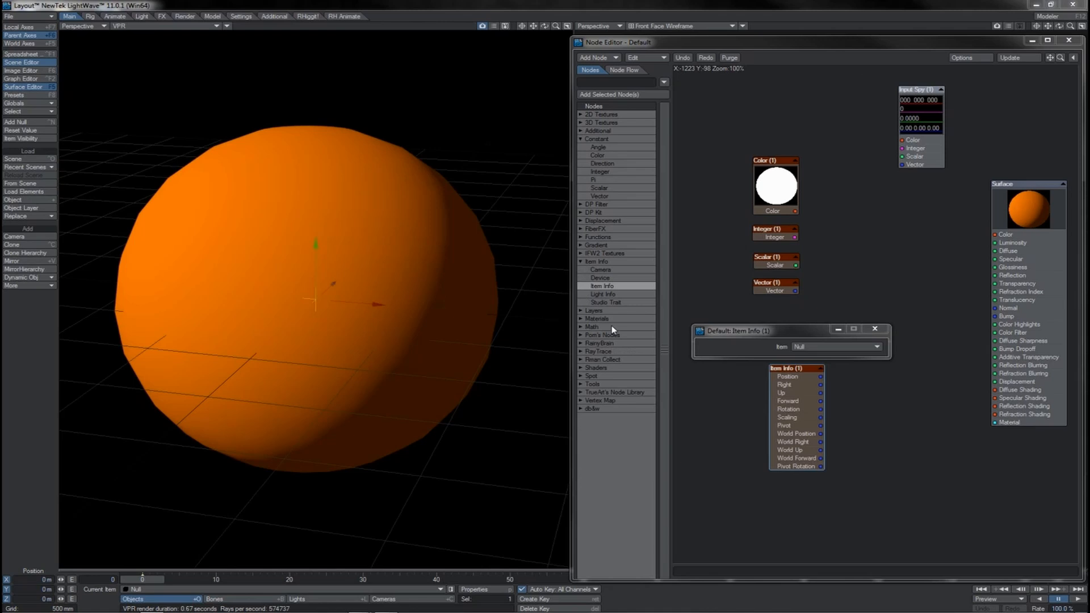
- Connect Item Info's Position output to the surface's Color input and move the null to about X 145 mm, Y 200 mm, Z 52 mm
{"action": "left_click_drag", "start_coordinate": [821, 377], "coordinate": [1003, 235]}
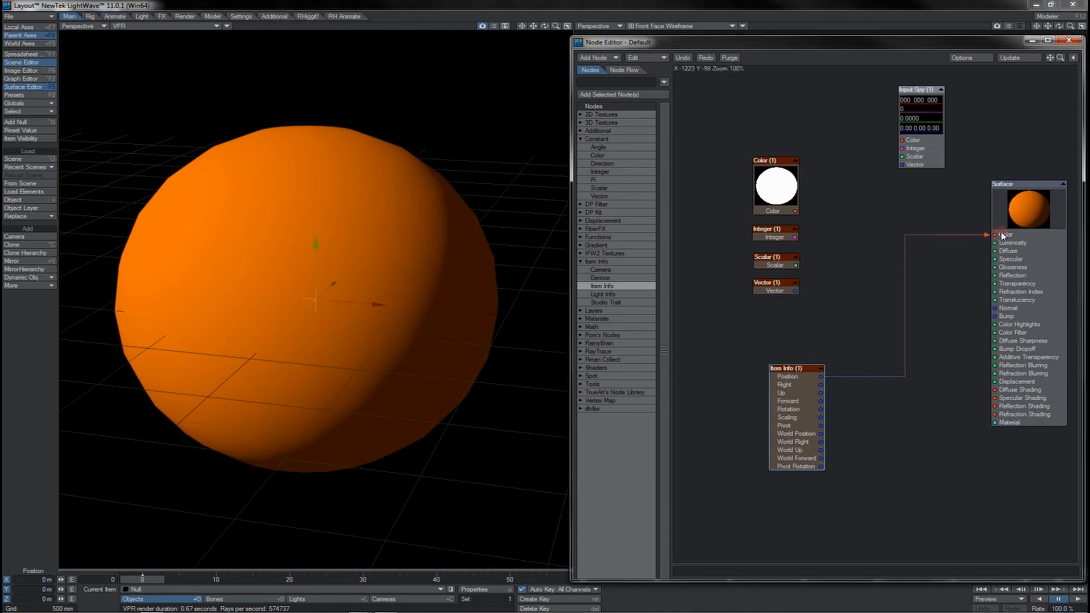
{"action": "left_click_drag", "start_coordinate": [378, 282], "coordinate": [427, 233]}
{"action": "mouse_move", "coordinate": [379, 282]}
{"action": "right_mouse_down"}
{"action": "mouse_move", "coordinate": [380, 246]}
{"action": "mouse_move", "coordinate": [380, 278]}
{"action": "mouse_move", "coordinate": [381, 262]}
{"action": "right_mouse_up"}
- Wire the Integer node through Extended Item Info's Item input and output to the Input Spy's Integer input, and set the Integer to 3
{"action": "mouse_move", "coordinate": [837, 276]}
{"action": "left_mouse_down"}
{"action": "mouse_move", "coordinate": [811, 285]}
{"action": "mouse_move", "coordinate": [849, 265]}
{"action": "left_mouse_up"}
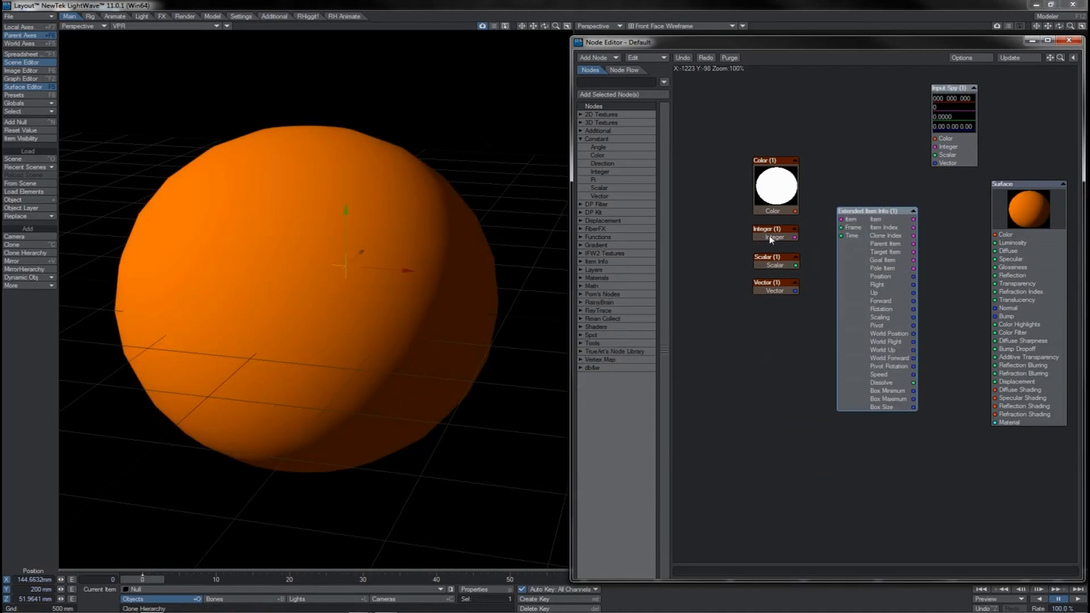
{"action": "left_click_drag", "start_coordinate": [769, 236], "coordinate": [795, 243]}
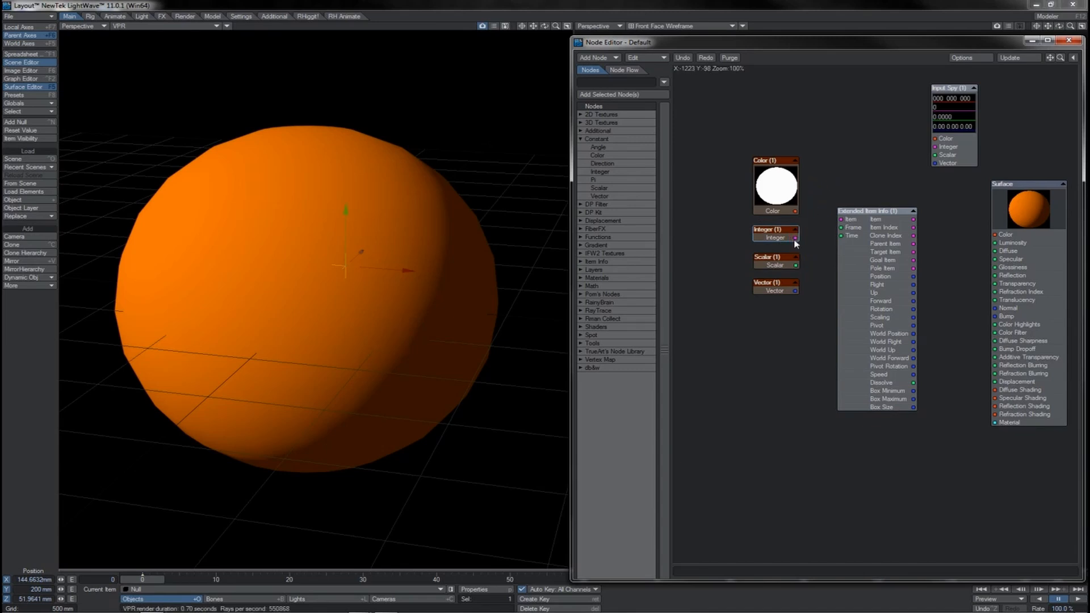
{"action": "left_click_drag", "start_coordinate": [1000, 262], "coordinate": [995, 267]}
{"action": "left_click_drag", "start_coordinate": [861, 226], "coordinate": [857, 228]}
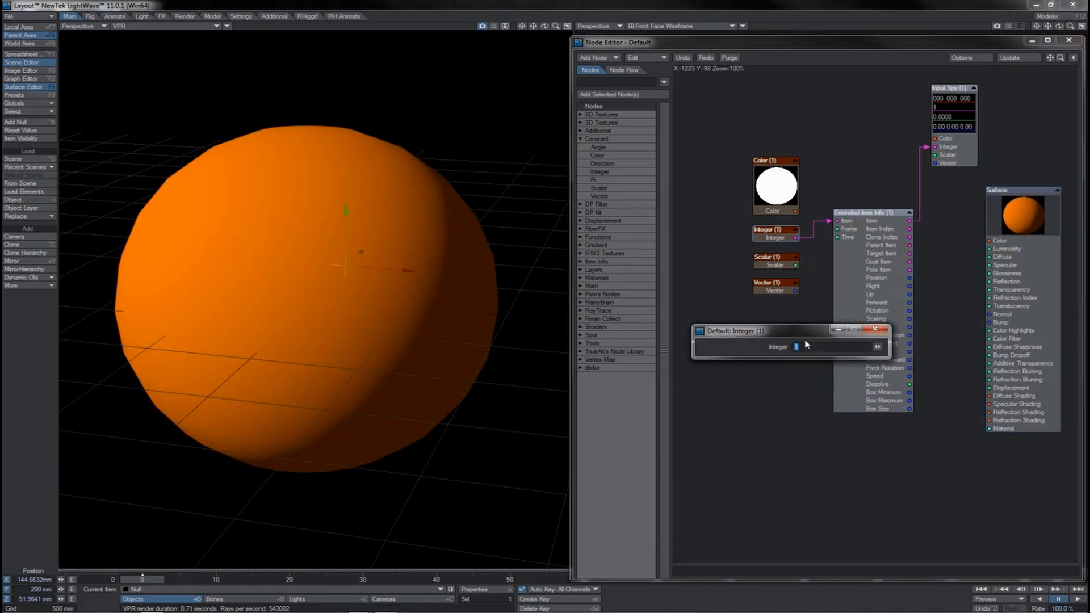
{"action": "key", "text": "Return"}
{"action": "left_click", "coordinate": [874, 329]}
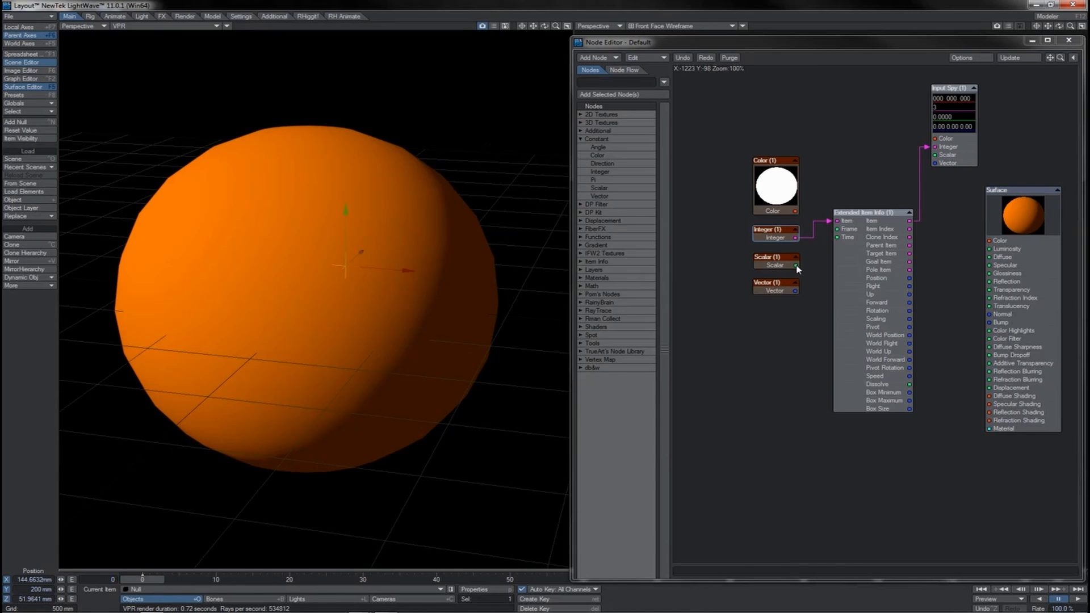
- Connect the Scalar output to Extended Item Info's Item input and set the Scalar's value to 2.9999
{"action": "left_click_drag", "start_coordinate": [796, 266], "coordinate": [837, 221]}
{"action": "double_click", "coordinate": [767, 265]}
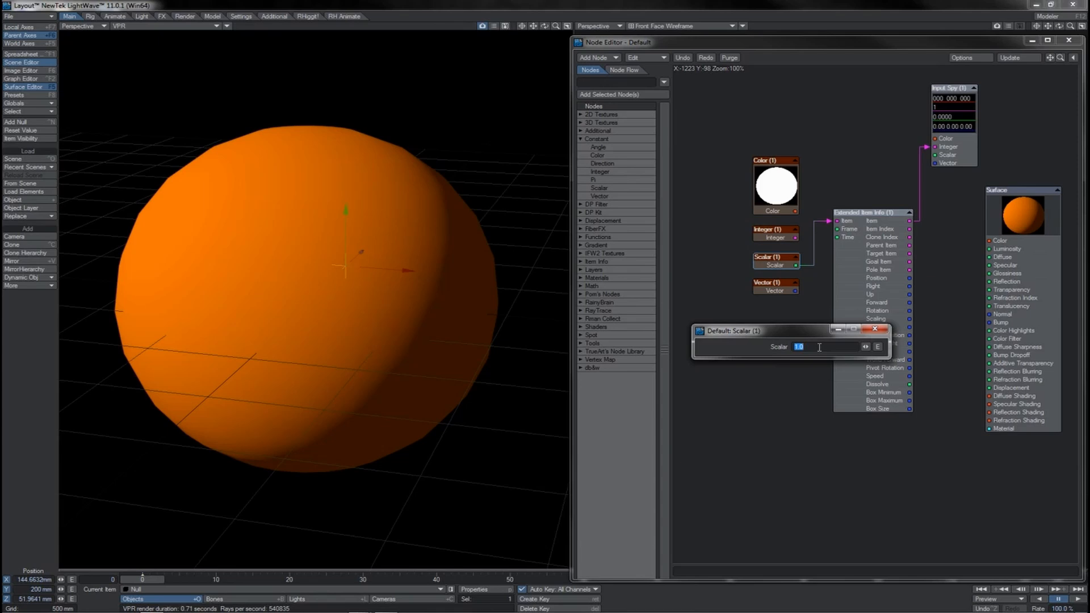
{"action": "type", "text": "1.1"}
{"action": "key", "text": "BackSpace"}
{"action": "key", "text": "BackSpace"}
{"action": "key", "text": "BackSpace"}
{"action": "key", "text": "BackSpace"}
{"action": "key", "text": "BackSpace"}
{"action": "type", "text": "2.0"}
{"action": "key", "text": "BackSpace"}
{"action": "type", "text": "9999"}
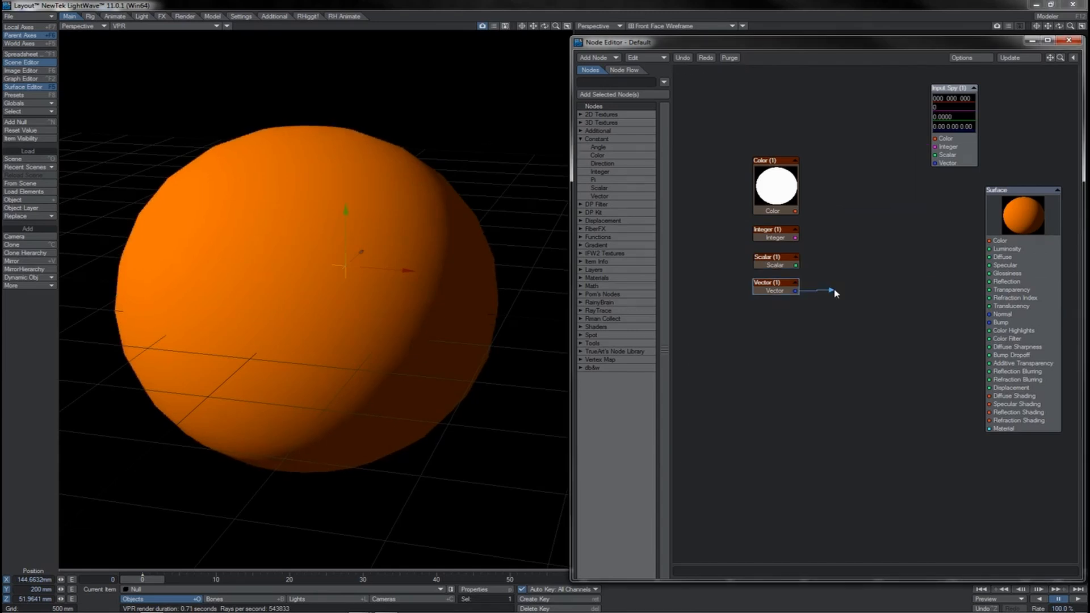
- Connect the Vector output to the surface's Luminosity input and set the Vector's Y and Z to 0
{"action": "left_click_drag", "start_coordinate": [835, 293], "coordinate": [997, 250]}
{"action": "double_click", "coordinate": [791, 290]}
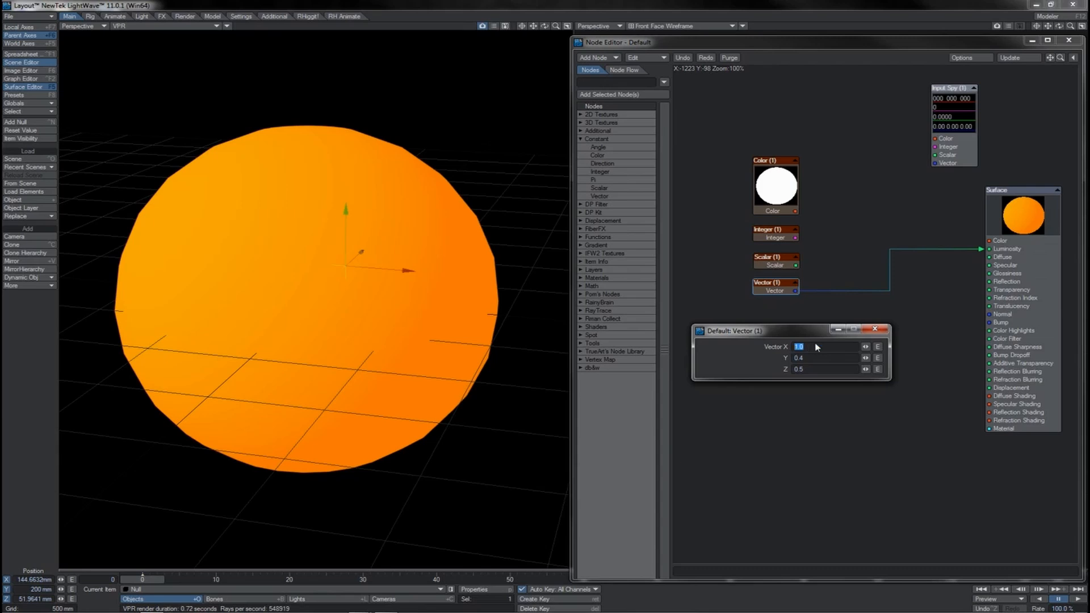
{"action": "key", "text": "Tab"}
{"action": "type", "text": "0"}
{"action": "key", "text": "Tab"}
{"action": "type", "text": "0"}
{"action": "key", "text": "shift+Tab"}
{"action": "key", "text": "ctrl+z"}
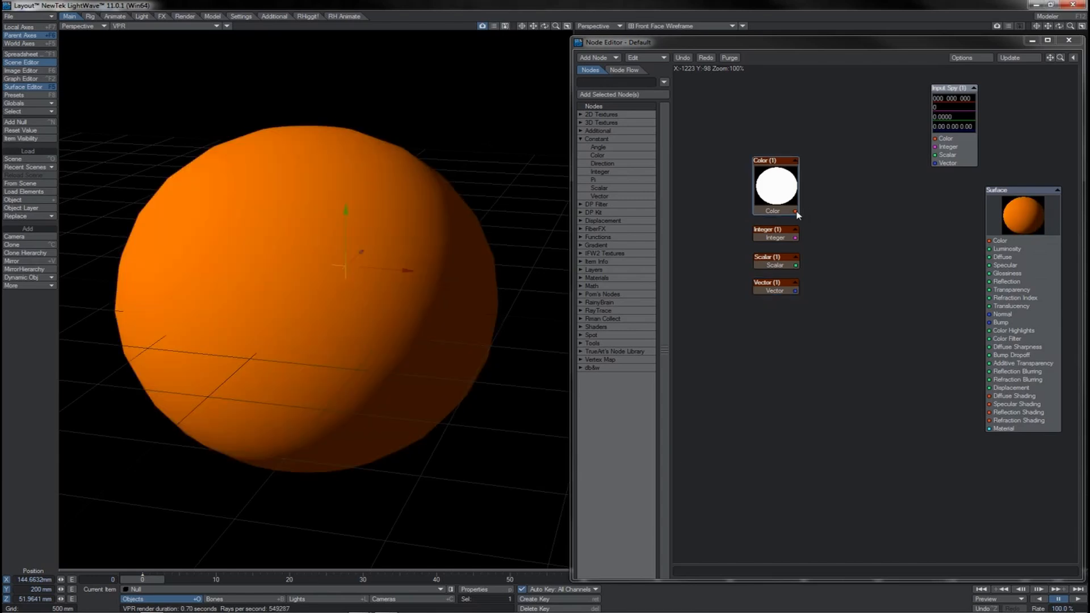
- Connect the Color output to the surface's Luminosity input, set the Color node to red (255, 0, 0), and adjust it back to white
{"action": "left_click_drag", "start_coordinate": [797, 212], "coordinate": [988, 249]}
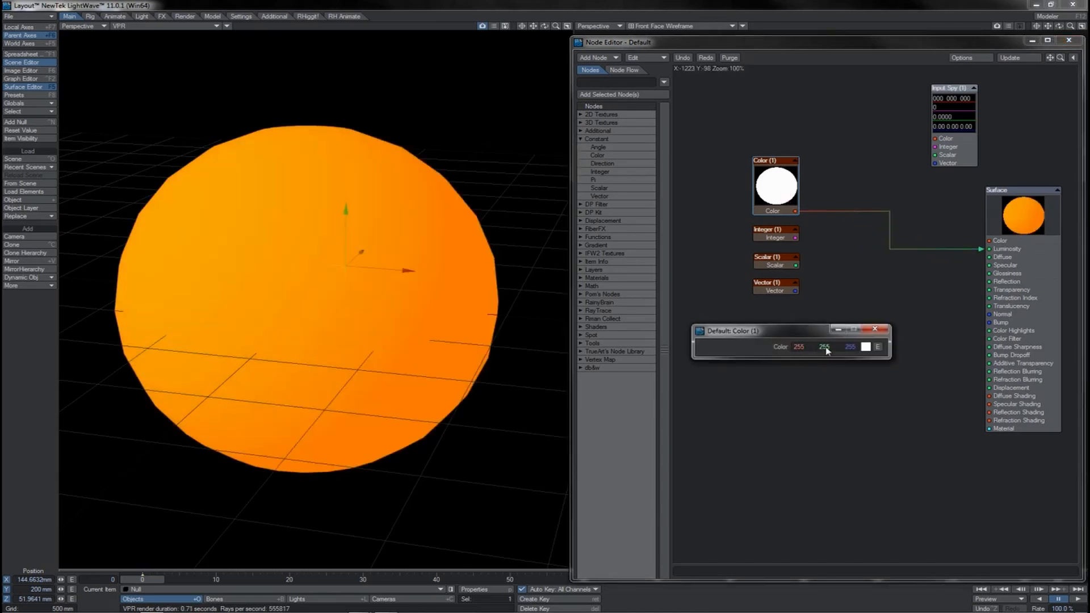
{"action": "left_click_drag", "start_coordinate": [851, 348], "coordinate": [767, 350]}
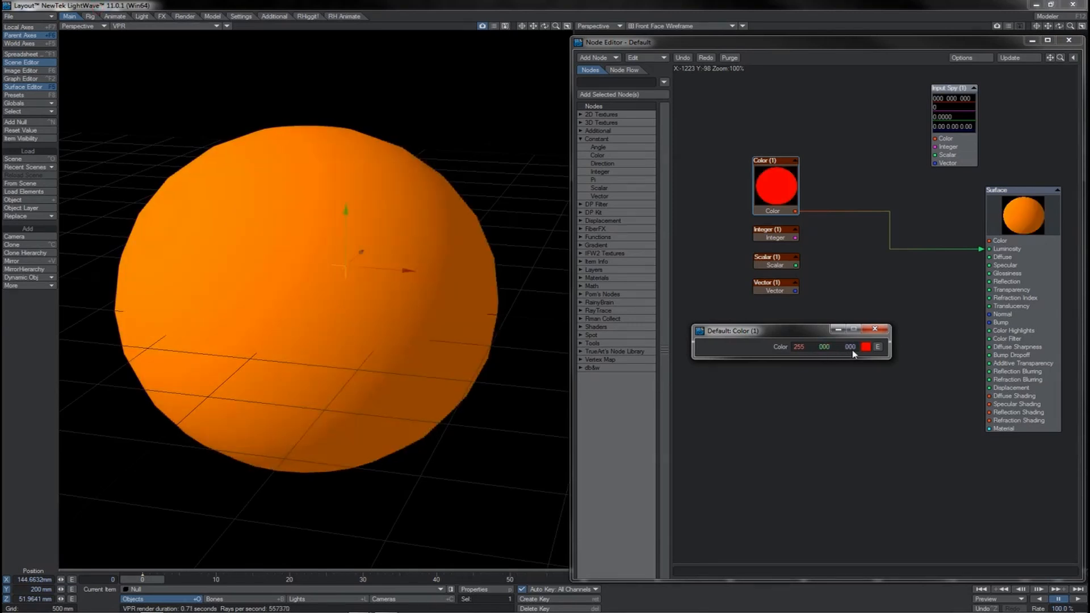
{"action": "left_click_drag", "start_coordinate": [801, 348], "coordinate": [859, 349]}
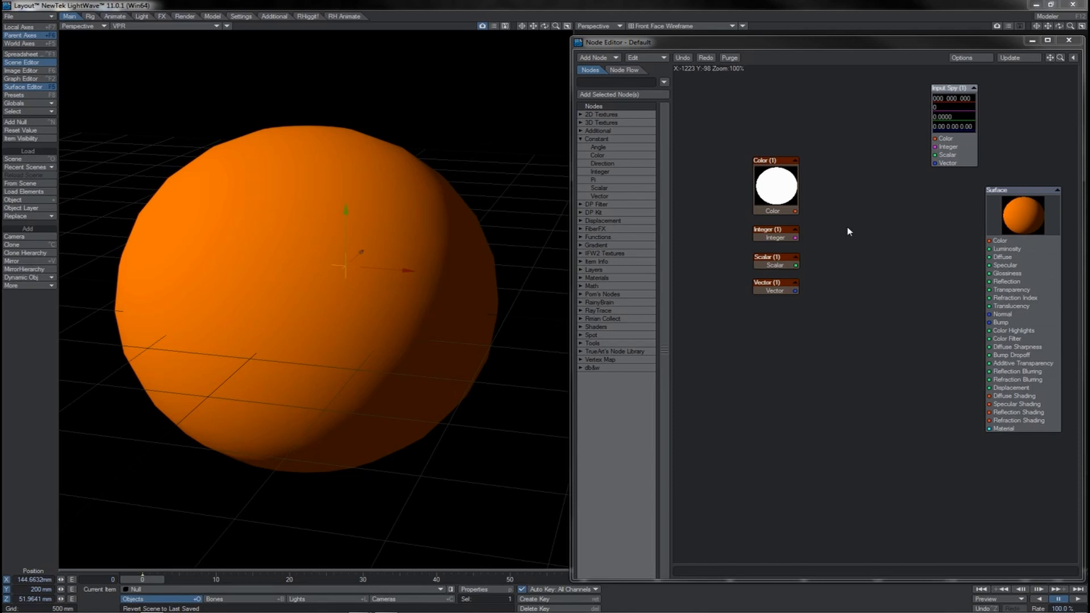
- Nudge the Vector node down, add Direction and Angle constant nodes, and place them below it with Angle above Direction
{"action": "left_click_drag", "start_coordinate": [769, 291], "coordinate": [770, 296]}
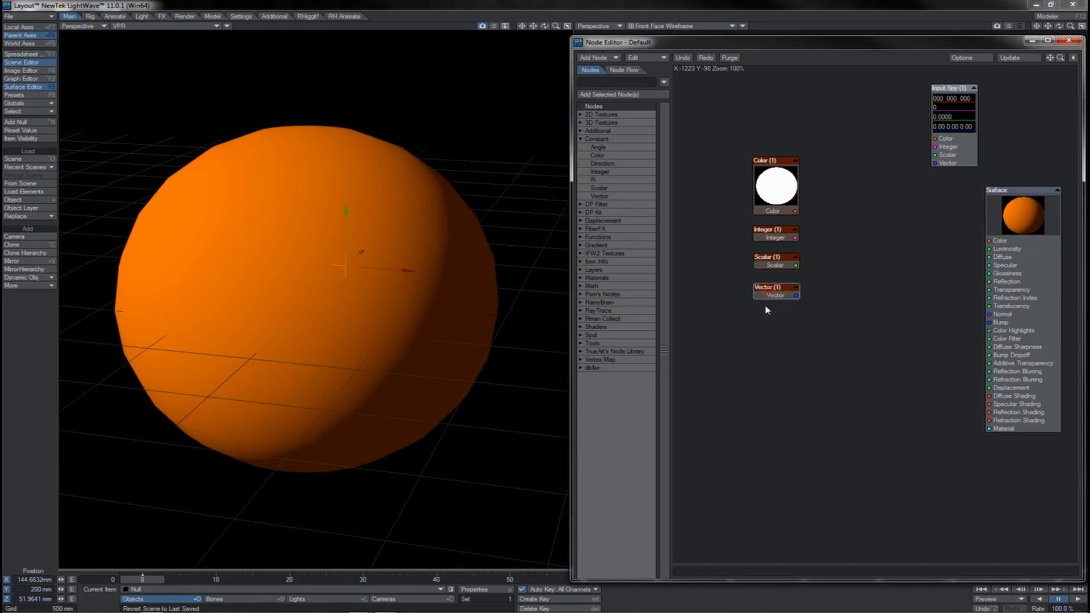
{"action": "left_click", "coordinate": [767, 309]}
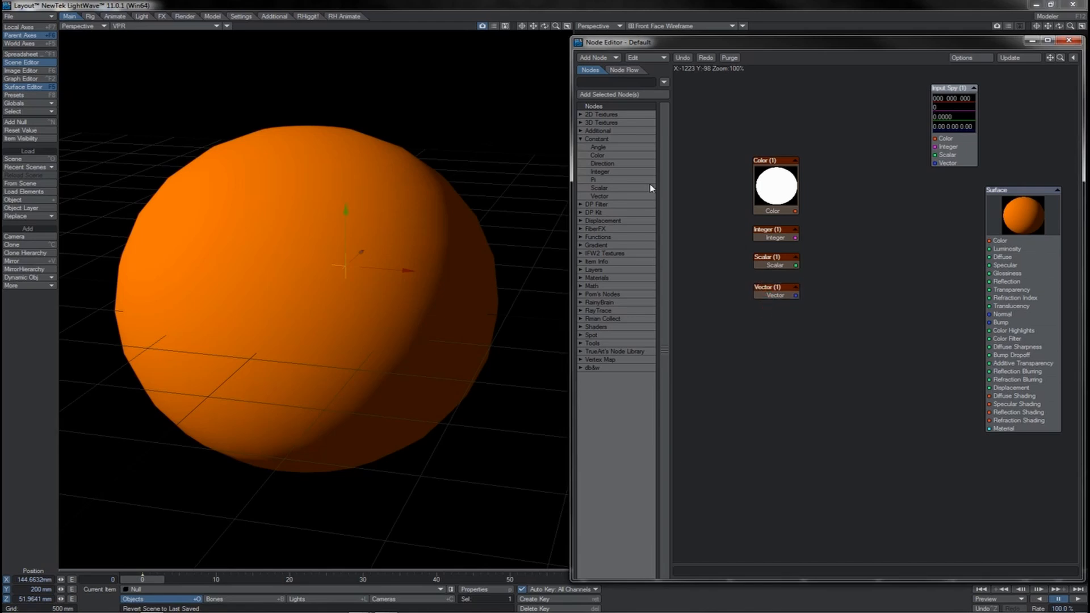
{"action": "double_click", "coordinate": [613, 164]}
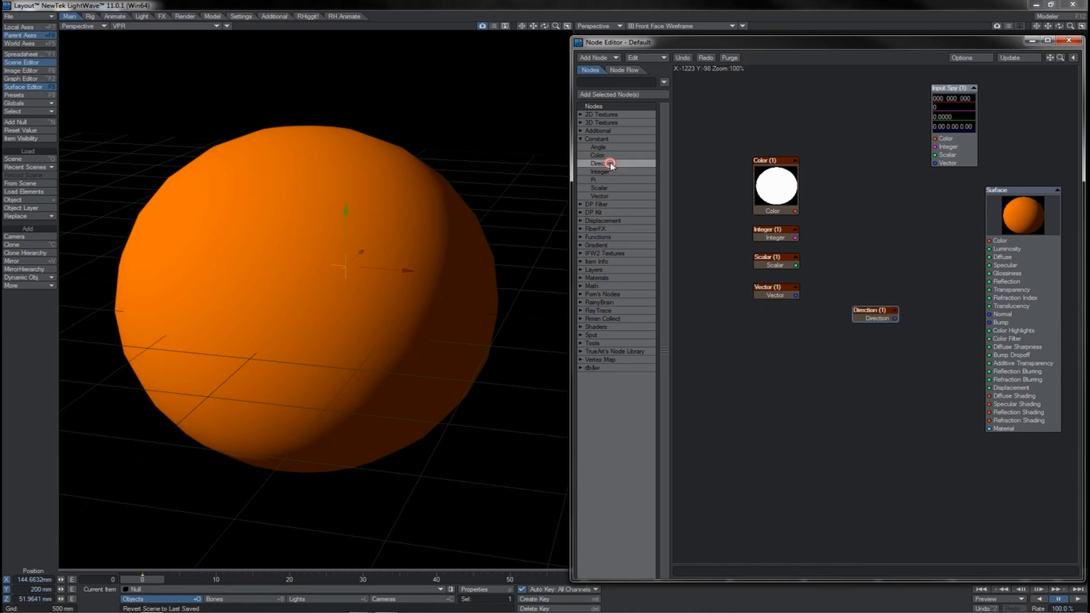
{"action": "left_click_drag", "start_coordinate": [873, 321], "coordinate": [778, 378]}
{"action": "double_click", "coordinate": [612, 146]}
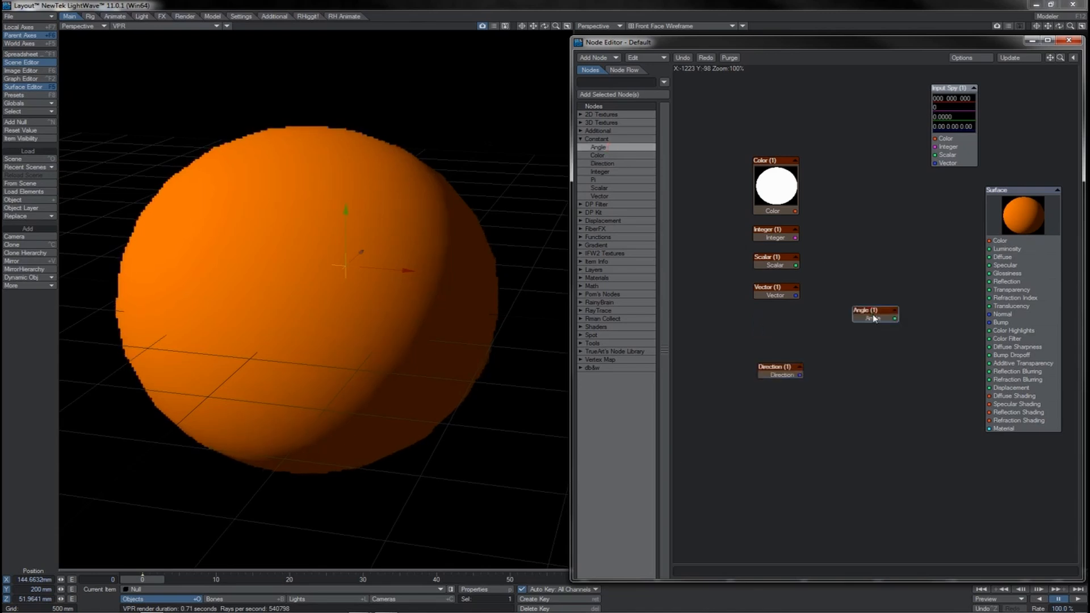
{"action": "left_click_drag", "start_coordinate": [873, 318], "coordinate": [778, 354]}
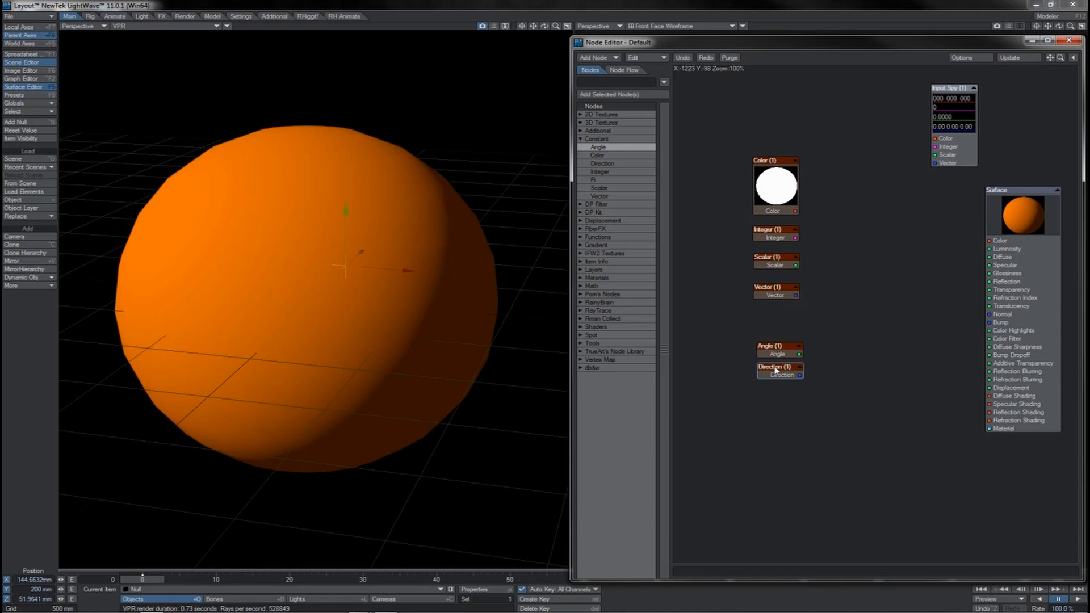
- Check the values offered by the Direction and Angle constant nodes
{"action": "left_click", "coordinate": [774, 372]}
{"action": "double_click", "coordinate": [774, 373]}
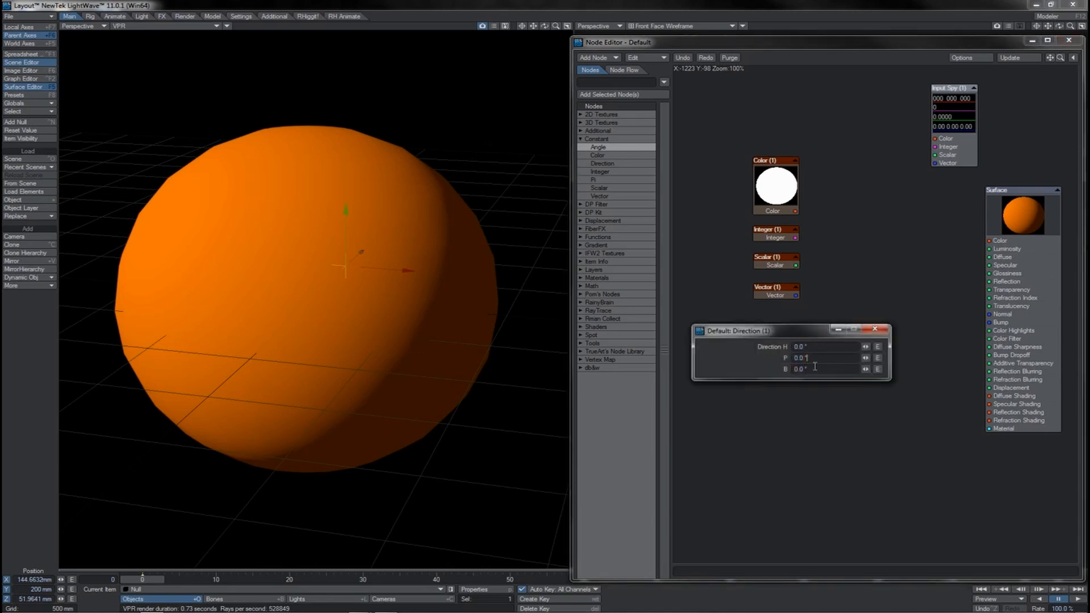
{"action": "left_click", "coordinate": [872, 330]}
{"action": "double_click", "coordinate": [781, 345]}
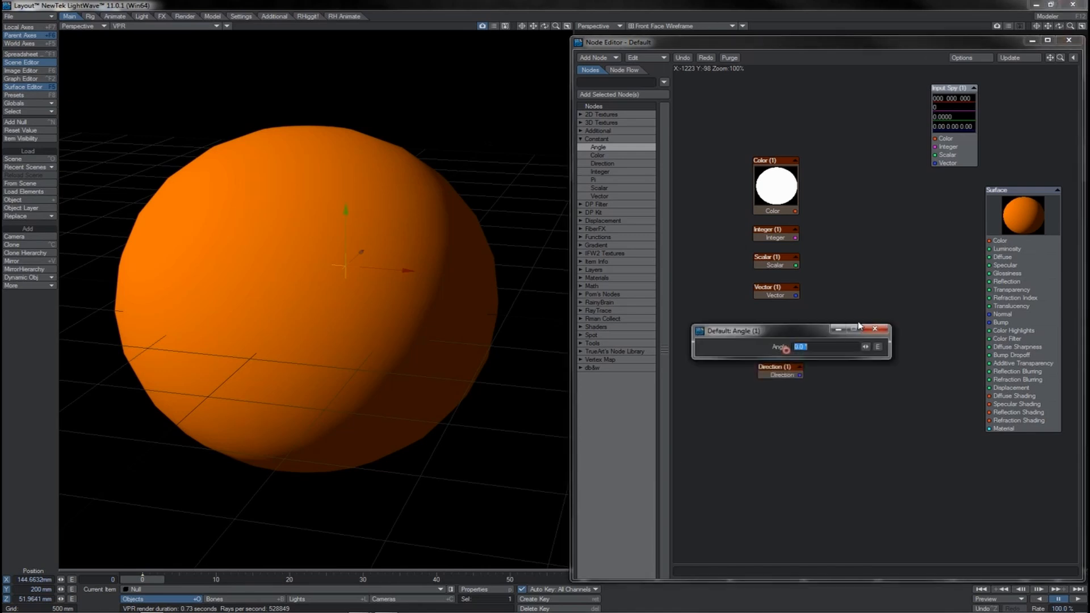
{"action": "left_click", "coordinate": [842, 347]}
{"action": "left_click", "coordinate": [876, 331]}
- Set the Angle node to 60.0° and connect its output to Input Spy's Color input, then its Scalar input, and disconnect it
{"action": "double_click", "coordinate": [778, 349]}
{"action": "type", "text": "60.0"}
{"action": "left_click", "coordinate": [875, 328]}
{"action": "left_click_drag", "start_coordinate": [798, 354], "coordinate": [933, 138]}
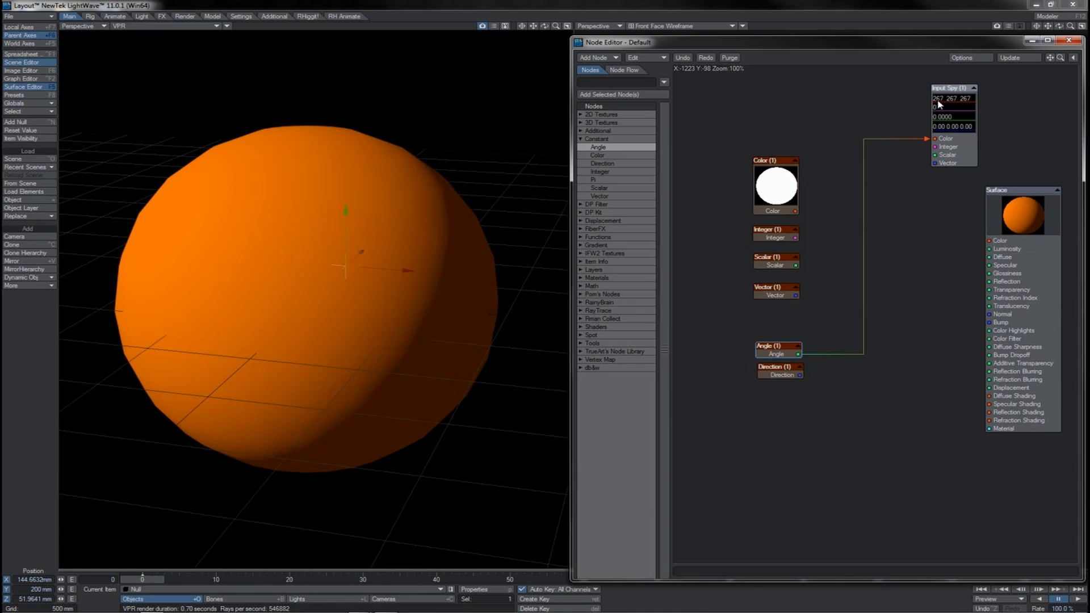
{"action": "left_click_drag", "start_coordinate": [929, 138], "coordinate": [932, 155]}
{"action": "left_click_drag", "start_coordinate": [927, 155], "coordinate": [784, 317]}
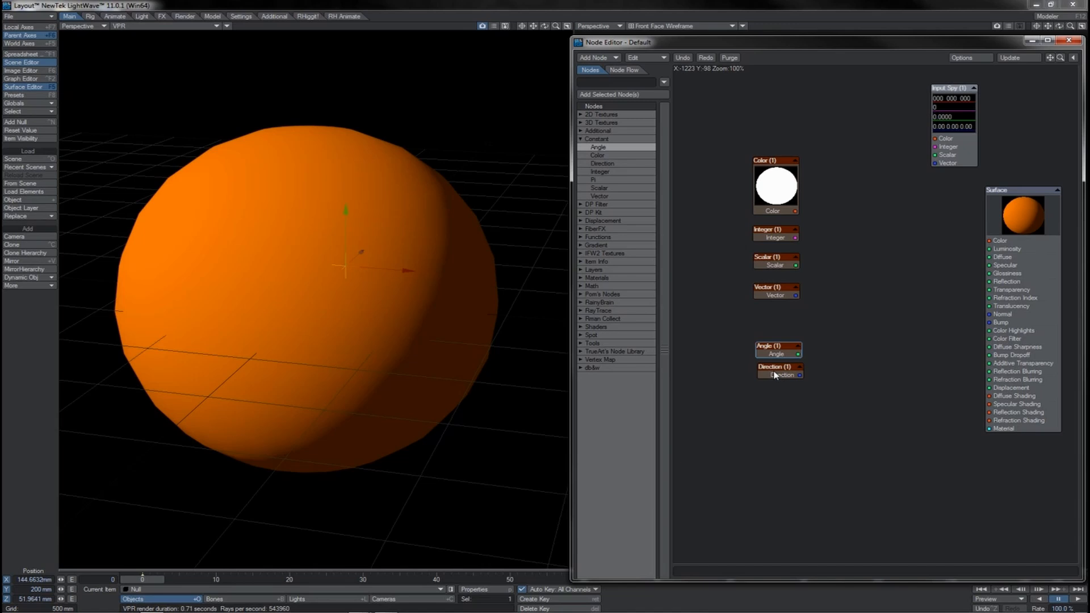
- Activate the rotate tool for the null and view its channels in the Graph Editor
{"action": "key", "text": "y"}
{"action": "key", "text": "ctrl+F2"}
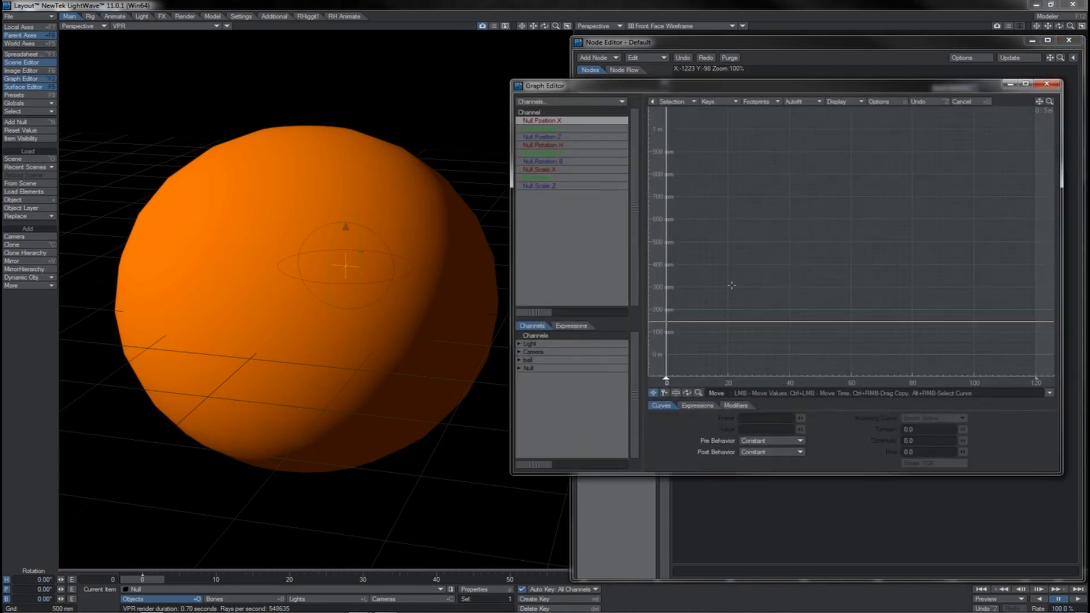
{"action": "key", "text": "ctrl+F2"}
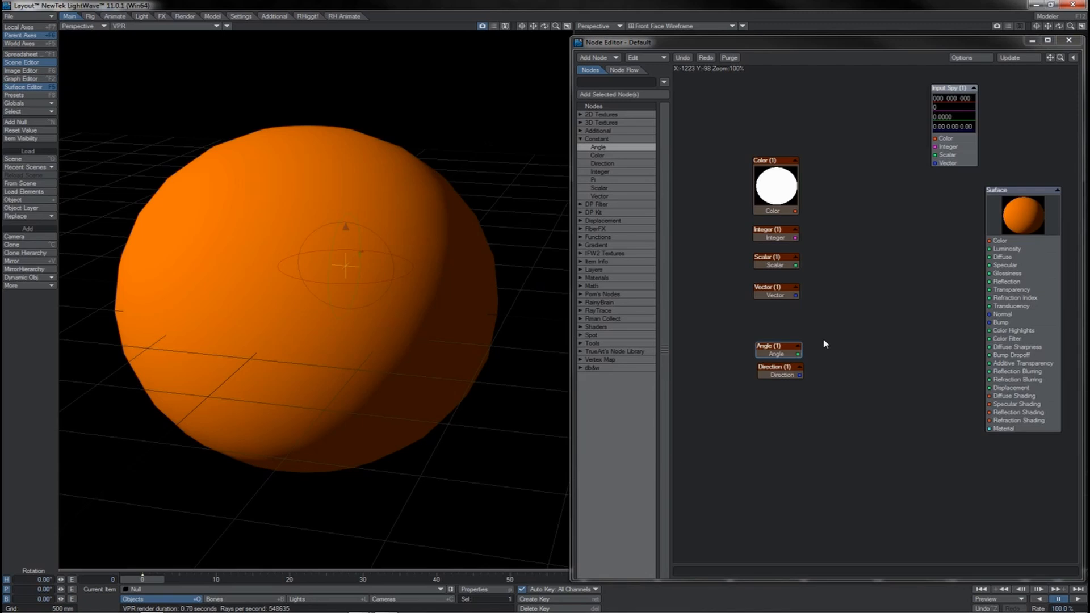
- Try 50 and 1.04 as the Angle node's value
{"action": "double_click", "coordinate": [792, 347]}
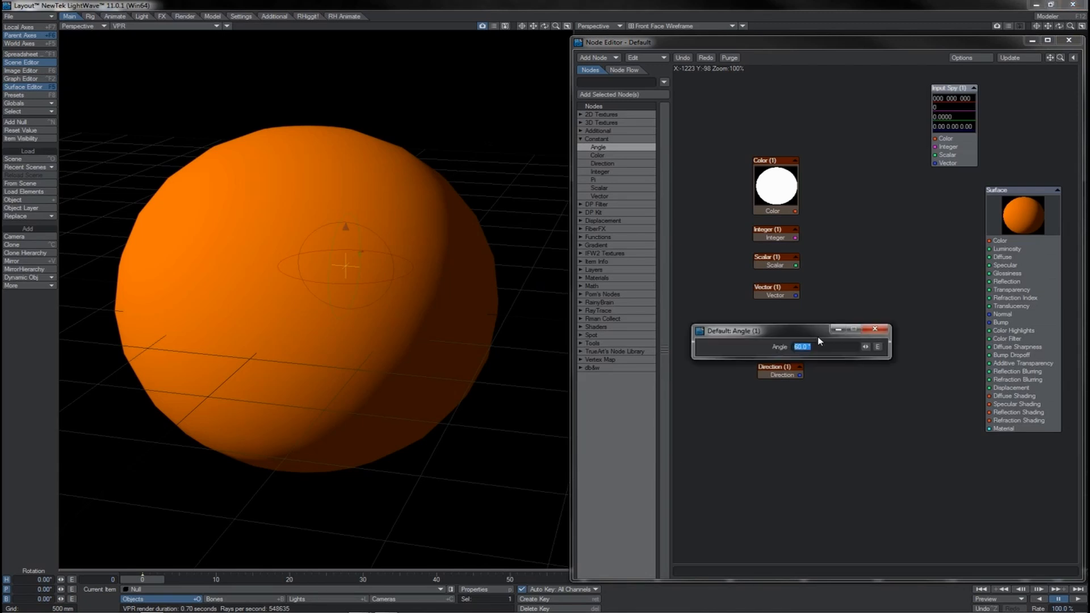
{"action": "type", "text": "50"}
{"action": "key", "text": "Return"}
{"action": "type", "text": "1.04"}
{"action": "key", "text": "Return"}
- Inspect the Direction node's H, P and B fields
{"action": "double_click", "coordinate": [781, 370]}
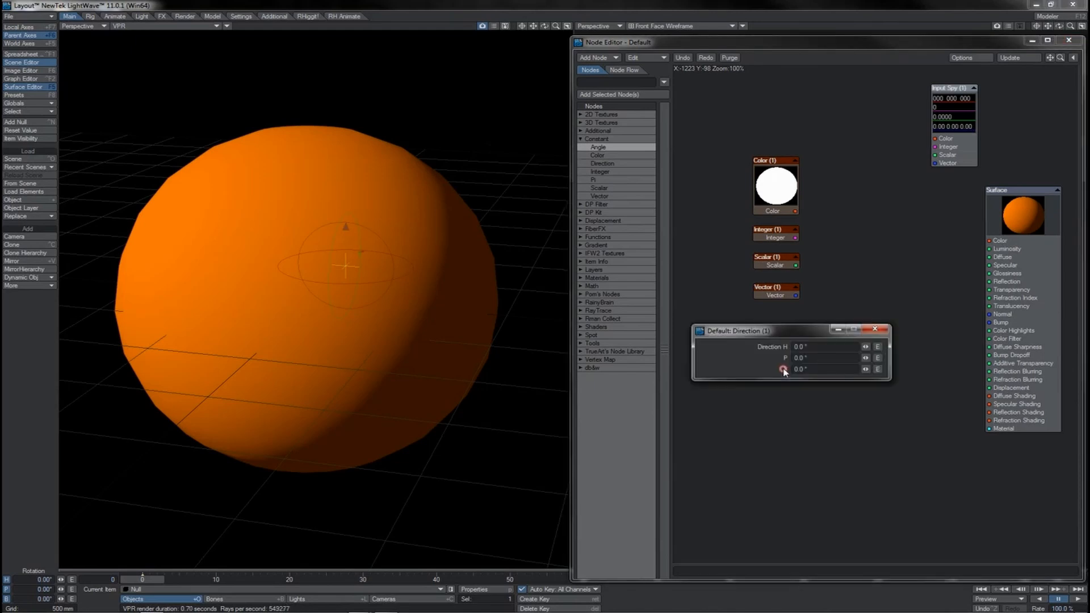
{"action": "left_click", "coordinate": [817, 346]}
{"action": "left_click", "coordinate": [876, 329]}
- Add an Item Info node, connect its Rotation output to Input Spy's Vector input, and rotate the null to about H -19.1°, P -27.3°
{"action": "left_click_drag", "start_coordinate": [801, 376], "coordinate": [844, 384]}
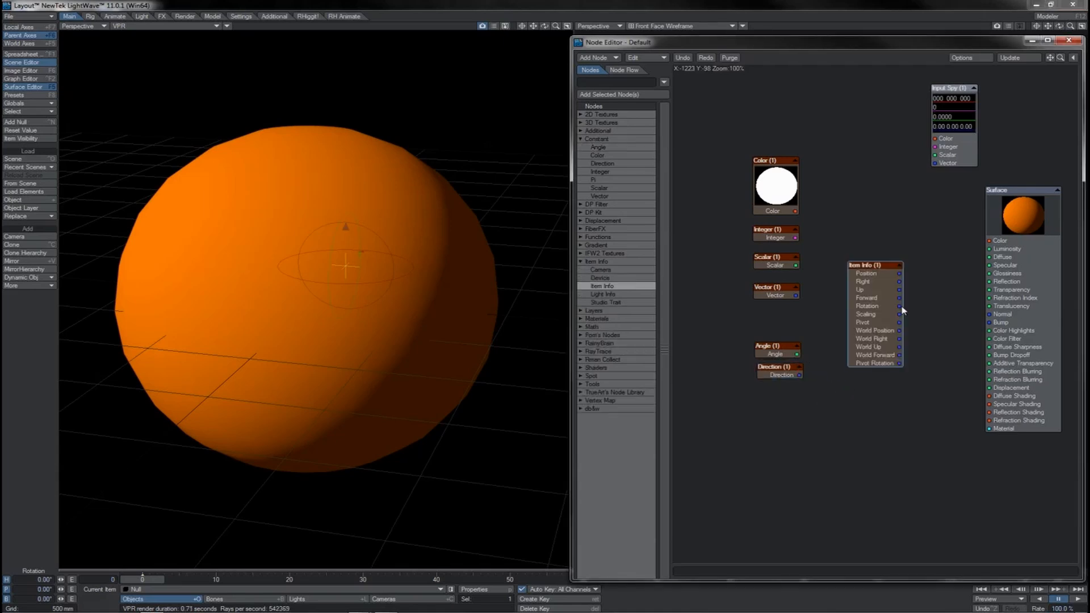
{"action": "left_click_drag", "start_coordinate": [900, 308], "coordinate": [931, 163]}
{"action": "left_click_drag", "start_coordinate": [446, 294], "coordinate": [546, 301]}
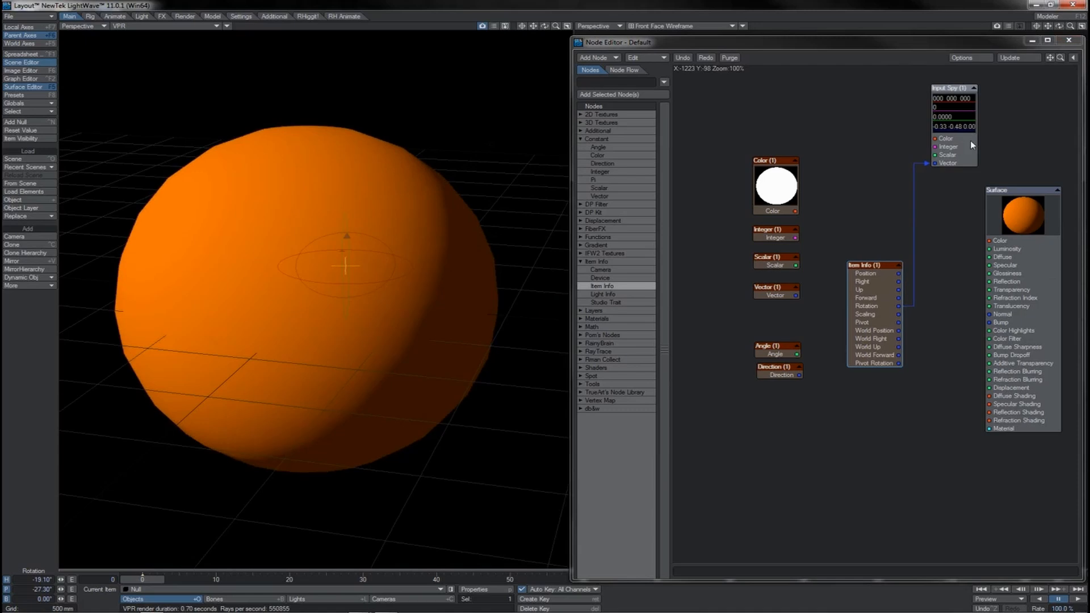
- Disconnect Item Info from Input Spy and move the node below Direction
{"action": "left_click", "coordinate": [929, 164]}
{"action": "left_click_drag", "start_coordinate": [872, 315], "coordinate": [783, 442]}
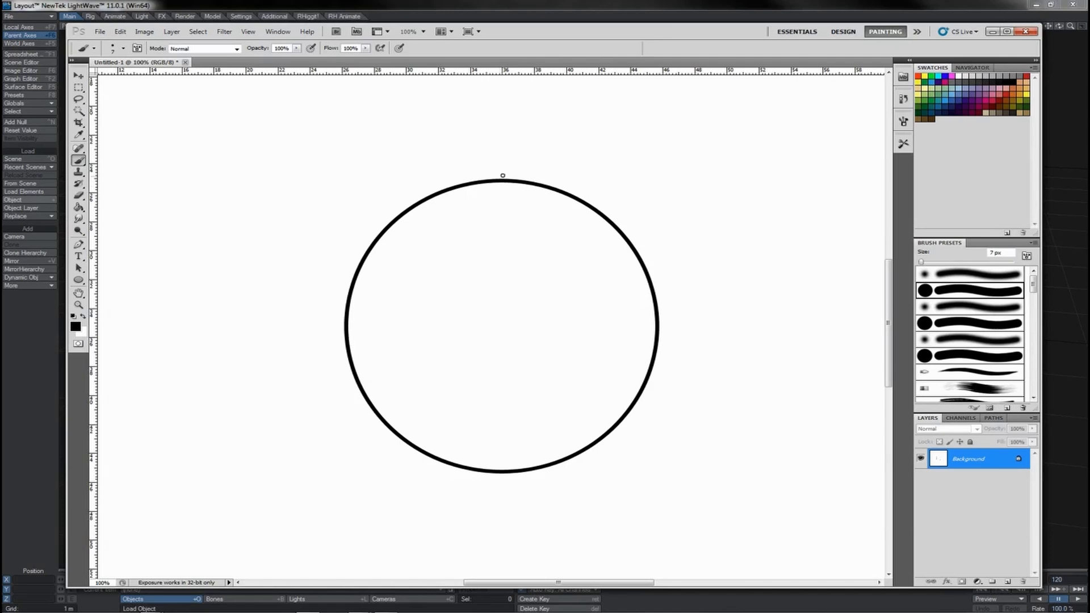
- In Photoshop, brush a dot at the circle's centre and mark 0/360° at its top, 90° at its right and 180° at its bottom
{"action": "left_click", "coordinate": [503, 328]}
{"action": "mouse_move", "coordinate": [498, 187]}
{"action": "left_mouse_down"}
{"action": "mouse_move", "coordinate": [498, 159]}
{"action": "mouse_move", "coordinate": [516, 169]}
{"action": "mouse_move", "coordinate": [467, 146]}
{"action": "mouse_move", "coordinate": [488, 152]}
{"action": "left_mouse_up"}
{"action": "left_click_drag", "start_coordinate": [658, 325], "coordinate": [668, 324]}
{"action": "mouse_move", "coordinate": [676, 321]}
{"action": "left_mouse_down"}
{"action": "mouse_move", "coordinate": [670, 337]}
{"action": "mouse_move", "coordinate": [690, 322]}
{"action": "left_mouse_up"}
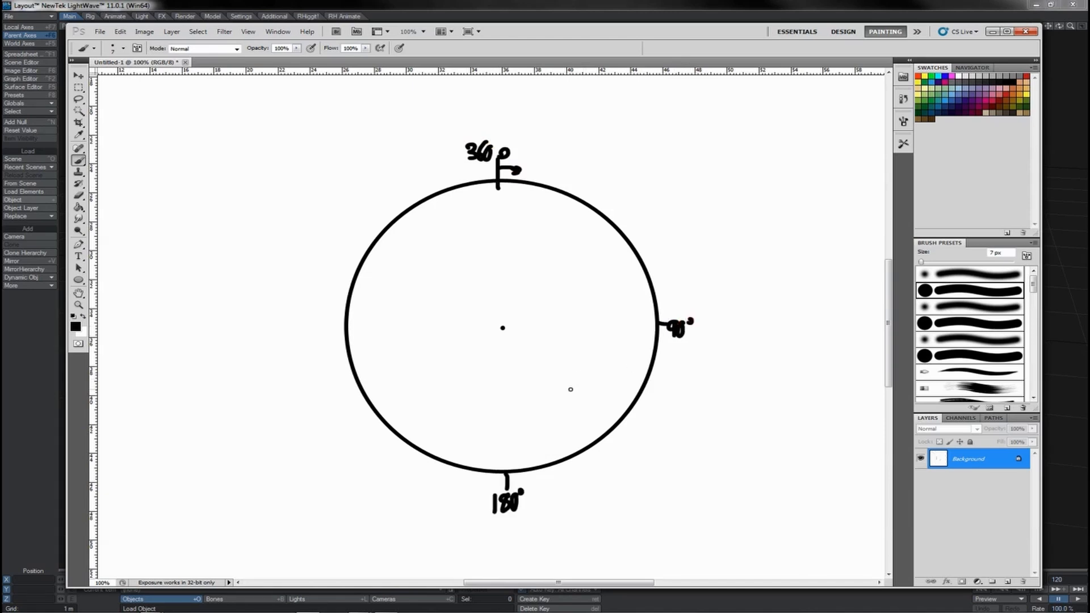
- Write the clock numbers 12, 3, 6 and 9 inside the circle and draw two hands joined by an angle arc
{"action": "mouse_move", "coordinate": [489, 202]}
{"action": "left_mouse_down"}
{"action": "mouse_move", "coordinate": [490, 223]}
{"action": "mouse_move", "coordinate": [522, 222]}
{"action": "left_mouse_up"}
{"action": "left_click_drag", "start_coordinate": [625, 315], "coordinate": [622, 349]}
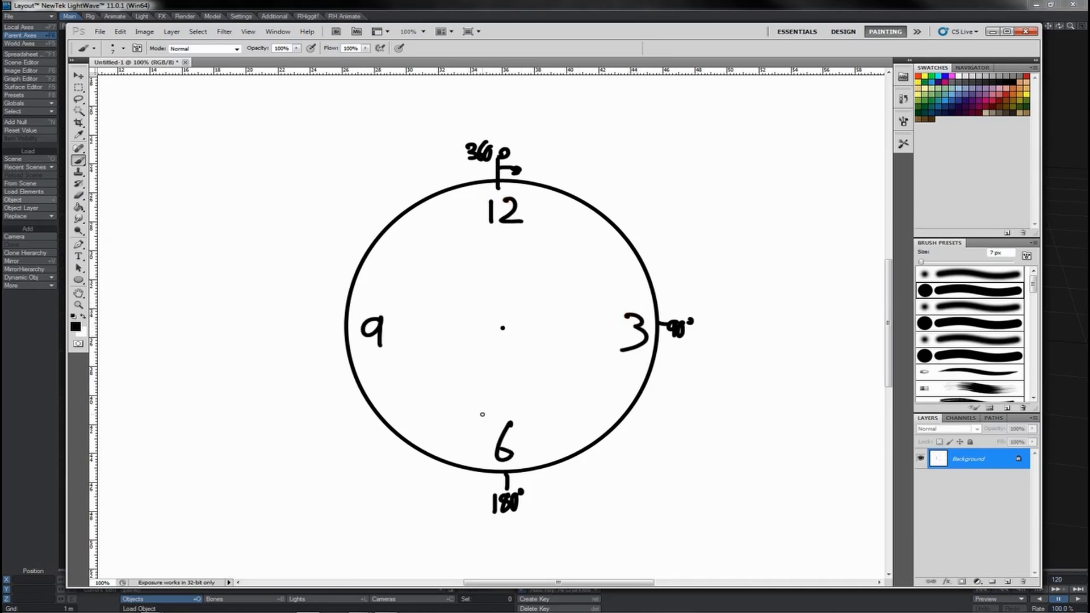
{"action": "mouse_move", "coordinate": [504, 328]}
{"action": "left_mouse_down"}
{"action": "mouse_move", "coordinate": [572, 210]}
{"action": "mouse_move", "coordinate": [503, 312]}
{"action": "mouse_move", "coordinate": [498, 236]}
{"action": "mouse_move", "coordinate": [530, 288]}
{"action": "left_mouse_up"}
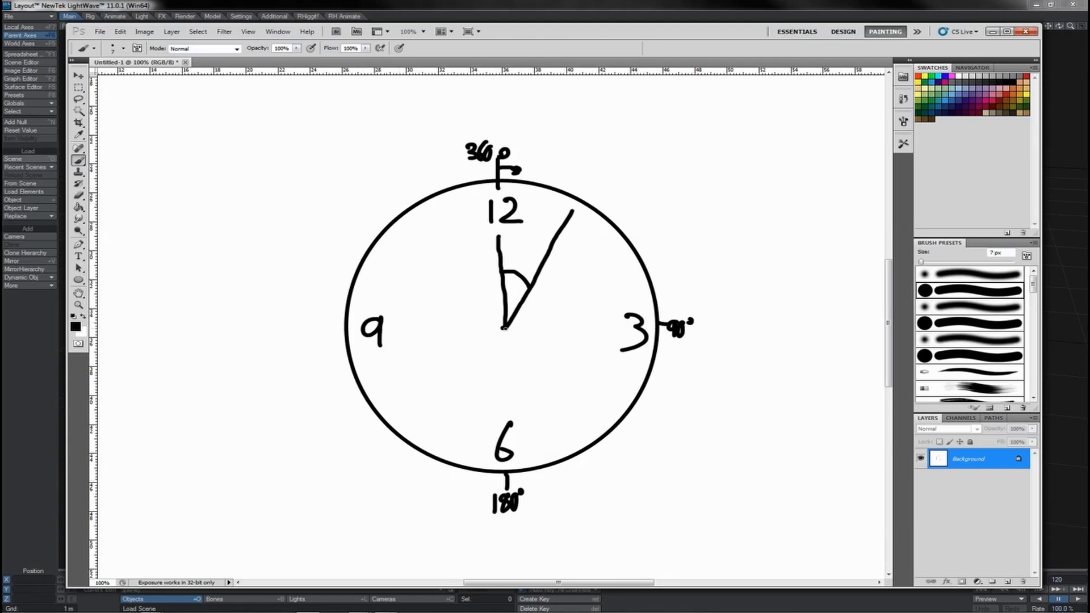
- Draw a radius line from the circle's centre to the 90° mark and add tick strokes at both ends
{"action": "left_click_drag", "start_coordinate": [505, 328], "coordinate": [658, 323]}
{"action": "left_click_drag", "start_coordinate": [503, 318], "coordinate": [506, 354]}
{"action": "left_click_drag", "start_coordinate": [657, 296], "coordinate": [657, 344]}
{"action": "left_click_drag", "start_coordinate": [502, 301], "coordinate": [503, 324]}
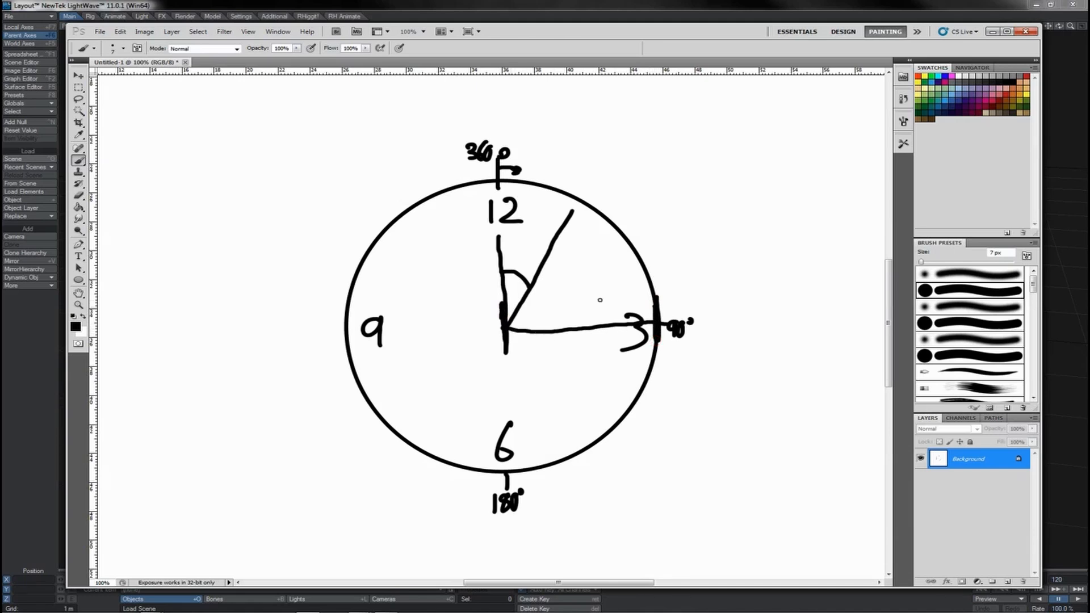
- Trace a radius-long arc along the circumference from the 0° mark, add a line toward its end, and label it 1r
{"action": "mouse_move", "coordinate": [502, 176]}
{"action": "left_mouse_down"}
{"action": "mouse_move", "coordinate": [548, 183]}
{"action": "mouse_move", "coordinate": [608, 212]}
{"action": "mouse_move", "coordinate": [618, 223]}
{"action": "mouse_move", "coordinate": [601, 249]}
{"action": "left_mouse_up"}
{"action": "left_click_drag", "start_coordinate": [562, 296], "coordinate": [543, 313]}
{"action": "left_click_drag", "start_coordinate": [575, 151], "coordinate": [575, 187]}
{"action": "left_click_drag", "start_coordinate": [580, 171], "coordinate": [597, 171]}
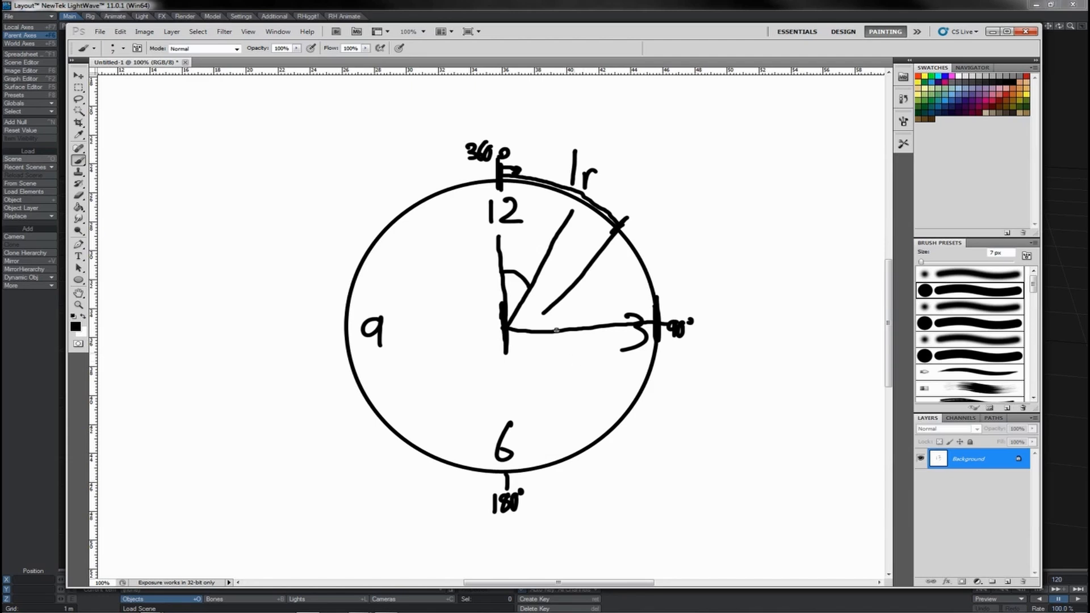
{"action": "left_click_drag", "start_coordinate": [502, 187], "coordinate": [502, 191]}
- Write the formula C=2πr below right of the circle and circle its r
{"action": "left_click_drag", "start_coordinate": [653, 488], "coordinate": [653, 508]}
{"action": "left_click_drag", "start_coordinate": [663, 496], "coordinate": [678, 494]}
{"action": "mouse_move", "coordinate": [663, 503]}
{"action": "left_mouse_down"}
{"action": "mouse_move", "coordinate": [731, 515]}
{"action": "mouse_move", "coordinate": [740, 482]}
{"action": "mouse_move", "coordinate": [747, 514]}
{"action": "mouse_move", "coordinate": [760, 503]}
{"action": "mouse_move", "coordinate": [738, 514]}
{"action": "mouse_move", "coordinate": [776, 517]}
{"action": "mouse_move", "coordinate": [770, 500]}
{"action": "left_mouse_up"}
{"action": "left_click", "coordinate": [741, 486]}
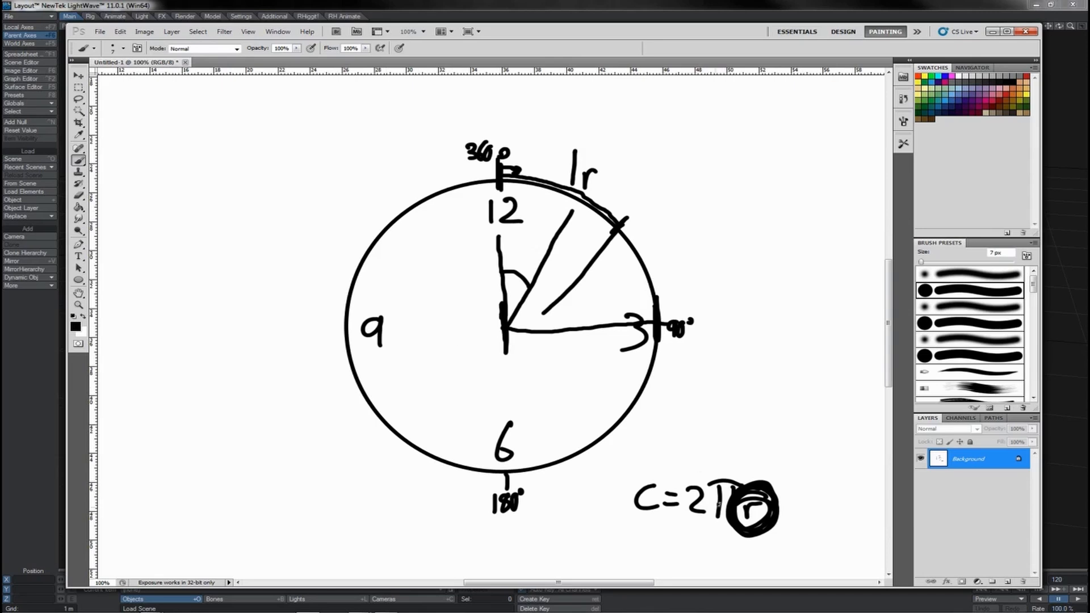
- Write 2×3.14 above the circumference formula and strike it out
{"action": "mouse_move", "coordinate": [691, 419]}
{"action": "left_mouse_down"}
{"action": "mouse_move", "coordinate": [695, 444]}
{"action": "mouse_move", "coordinate": [717, 441]}
{"action": "left_mouse_up"}
{"action": "left_click_drag", "start_coordinate": [713, 422], "coordinate": [734, 444]}
{"action": "mouse_move", "coordinate": [738, 418]}
{"action": "left_mouse_down"}
{"action": "mouse_move", "coordinate": [709, 447]}
{"action": "mouse_move", "coordinate": [749, 427]}
{"action": "mouse_move", "coordinate": [747, 447]}
{"action": "mouse_move", "coordinate": [803, 438]}
{"action": "left_mouse_up"}
{"action": "left_click", "coordinate": [769, 439]}
{"action": "left_click_drag", "start_coordinate": [801, 424], "coordinate": [801, 452]}
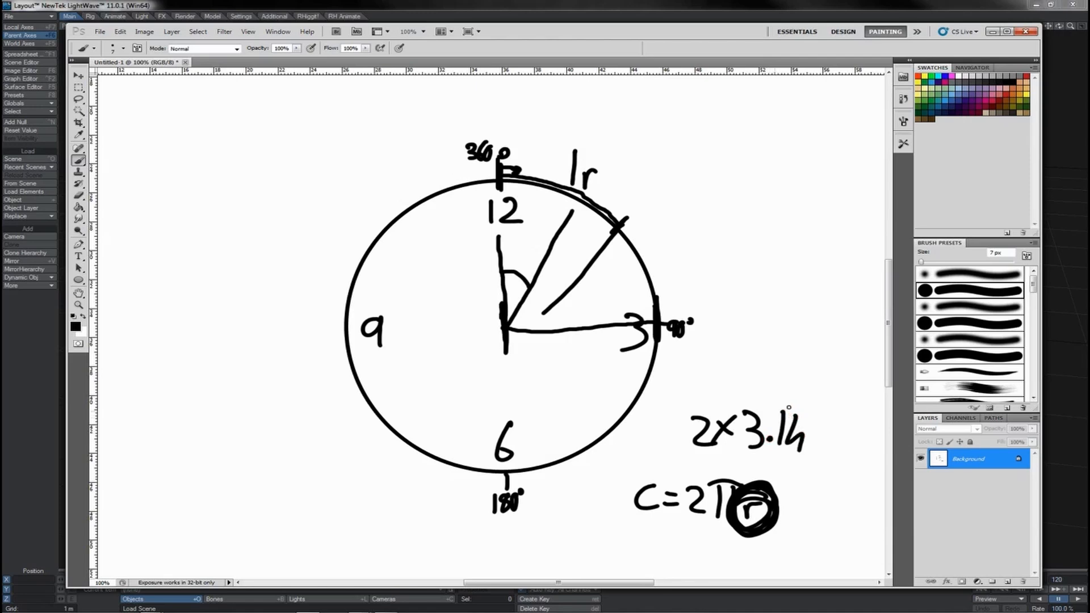
{"action": "mouse_move", "coordinate": [701, 426]}
{"action": "left_mouse_down"}
{"action": "mouse_move", "coordinate": [773, 423]}
{"action": "mouse_move", "coordinate": [666, 430]}
{"action": "left_mouse_up"}
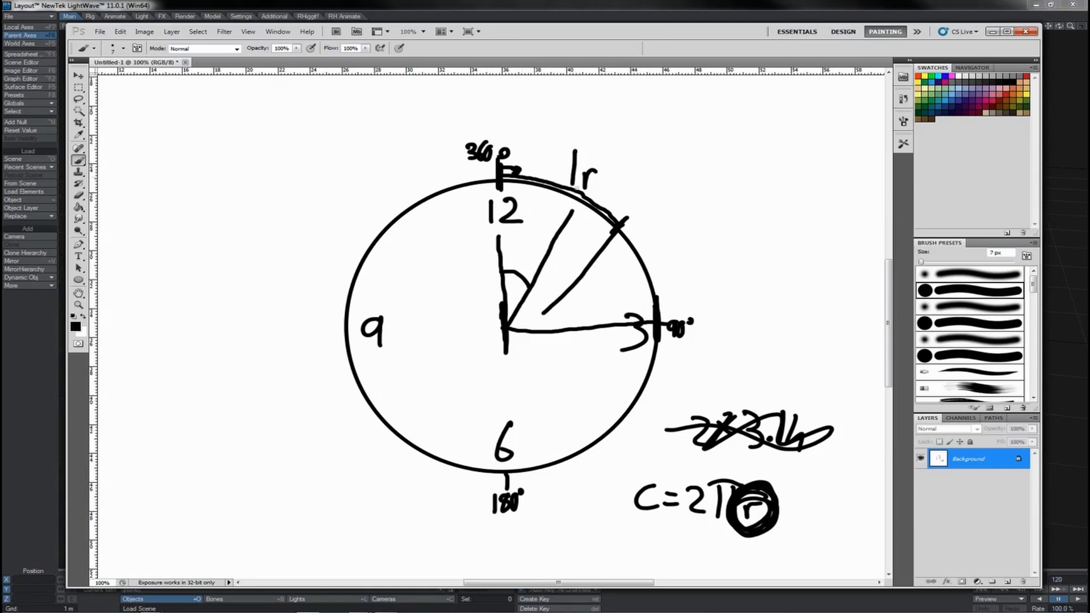
- Number successive radius lengths 1, 2 and 3 around the outside of the circle
{"action": "left_click_drag", "start_coordinate": [643, 189], "coordinate": [644, 214]}
{"action": "left_click_drag", "start_coordinate": [649, 429], "coordinate": [669, 448]}
{"action": "left_click_drag", "start_coordinate": [375, 463], "coordinate": [376, 489]}
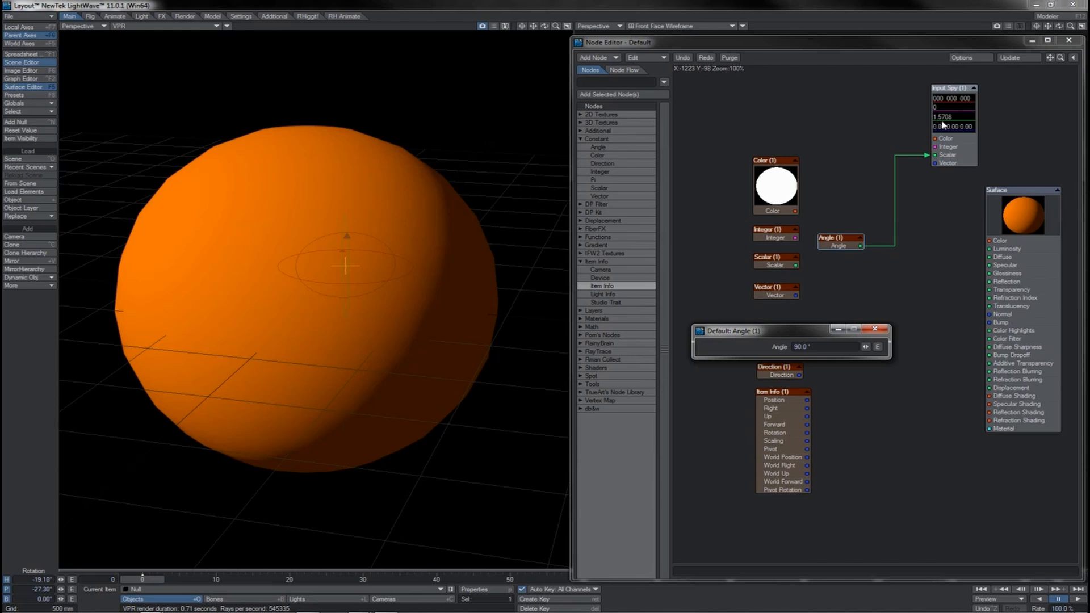
- Return to the Photoshop sketch and write π/2 beside the 90° mark and π below the 180° mark
{"action": "key", "text": "alt+Tab"}
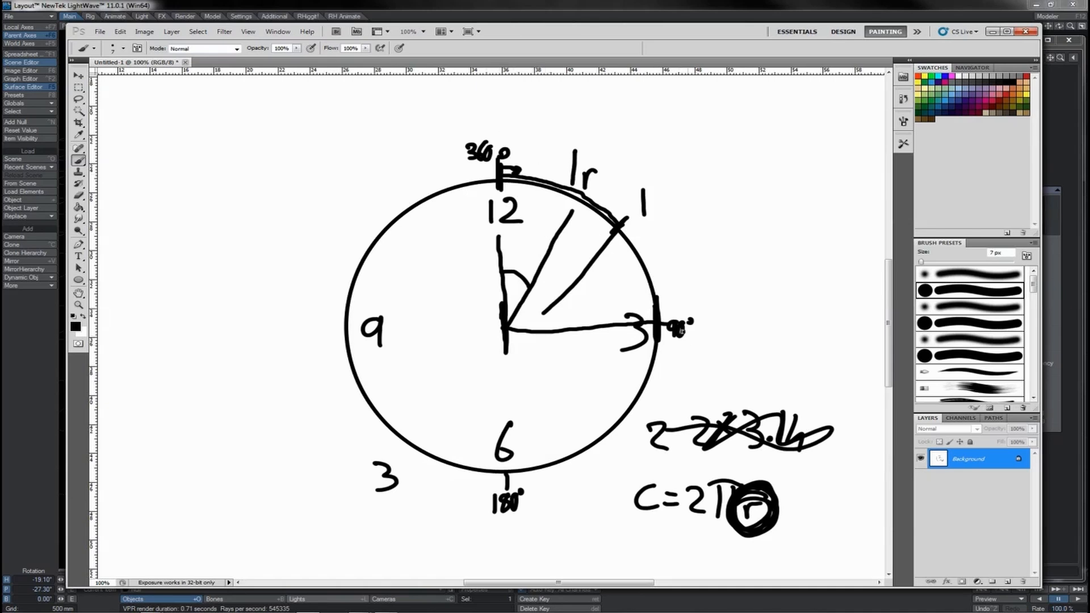
{"action": "left_click_drag", "start_coordinate": [701, 301], "coordinate": [731, 296]}
{"action": "left_click_drag", "start_coordinate": [711, 300], "coordinate": [708, 329]}
{"action": "mouse_move", "coordinate": [724, 299]}
{"action": "left_mouse_down"}
{"action": "mouse_move", "coordinate": [726, 327]}
{"action": "mouse_move", "coordinate": [705, 345]}
{"action": "mouse_move", "coordinate": [746, 360]}
{"action": "left_mouse_up"}
{"action": "mouse_move", "coordinate": [505, 528]}
{"action": "left_mouse_down"}
{"action": "mouse_move", "coordinate": [507, 550]}
{"action": "mouse_move", "coordinate": [524, 550]}
{"action": "mouse_move", "coordinate": [548, 515]}
{"action": "left_mouse_up"}
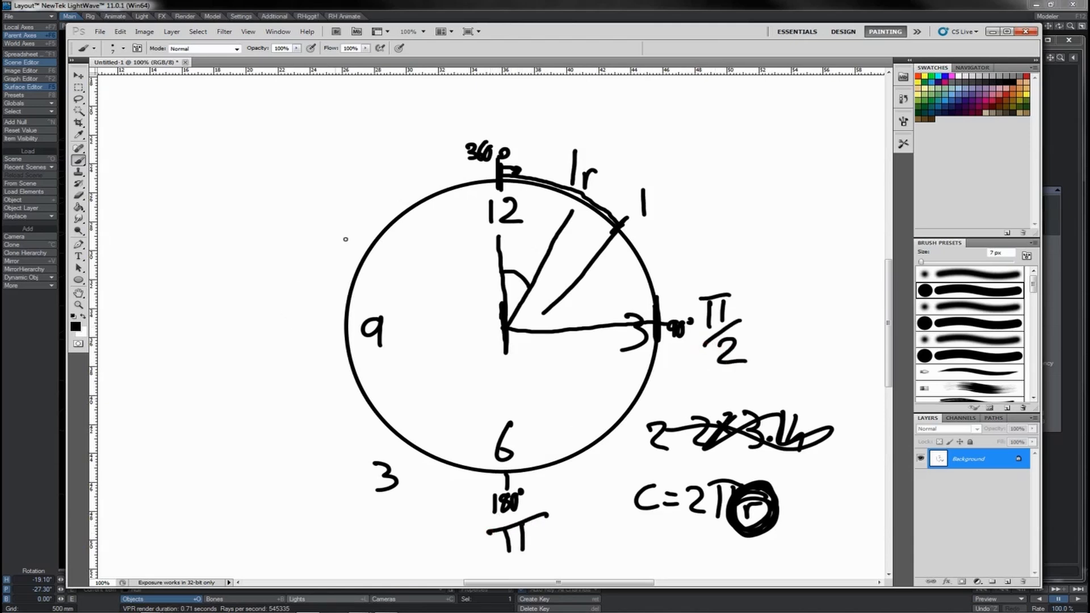
- Write 2πr above the 360° mark and draw another line from the circle's centre toward the 1r arc
{"action": "left_click_drag", "start_coordinate": [466, 112], "coordinate": [507, 135]}
{"action": "mouse_move", "coordinate": [484, 105]}
{"action": "left_mouse_down"}
{"action": "mouse_move", "coordinate": [527, 102]}
{"action": "mouse_move", "coordinate": [518, 131]}
{"action": "mouse_move", "coordinate": [531, 122]}
{"action": "left_mouse_up"}
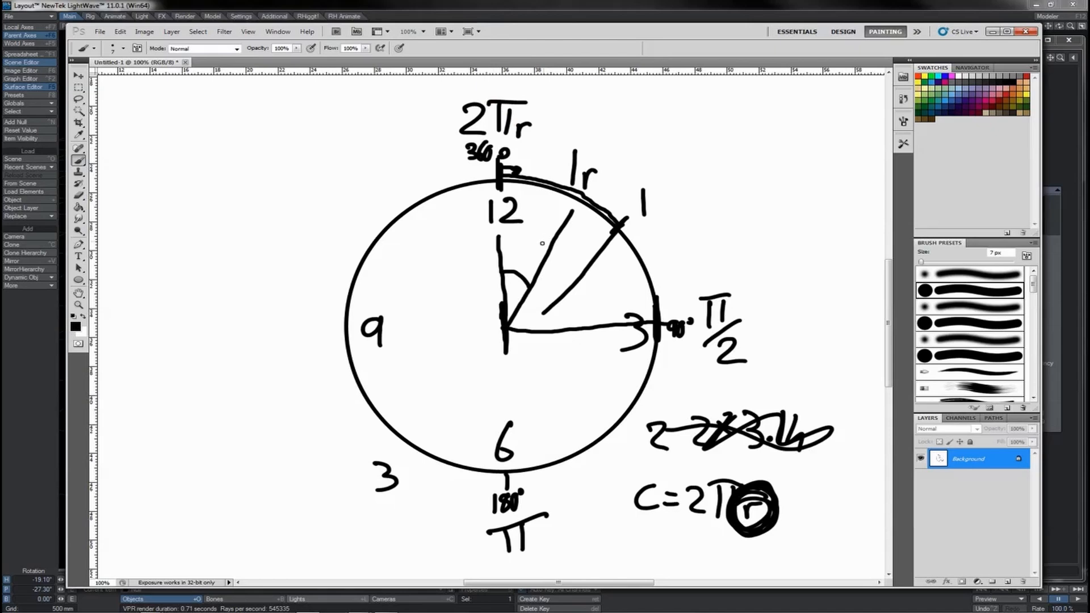
{"action": "left_click_drag", "start_coordinate": [509, 326], "coordinate": [578, 228]}
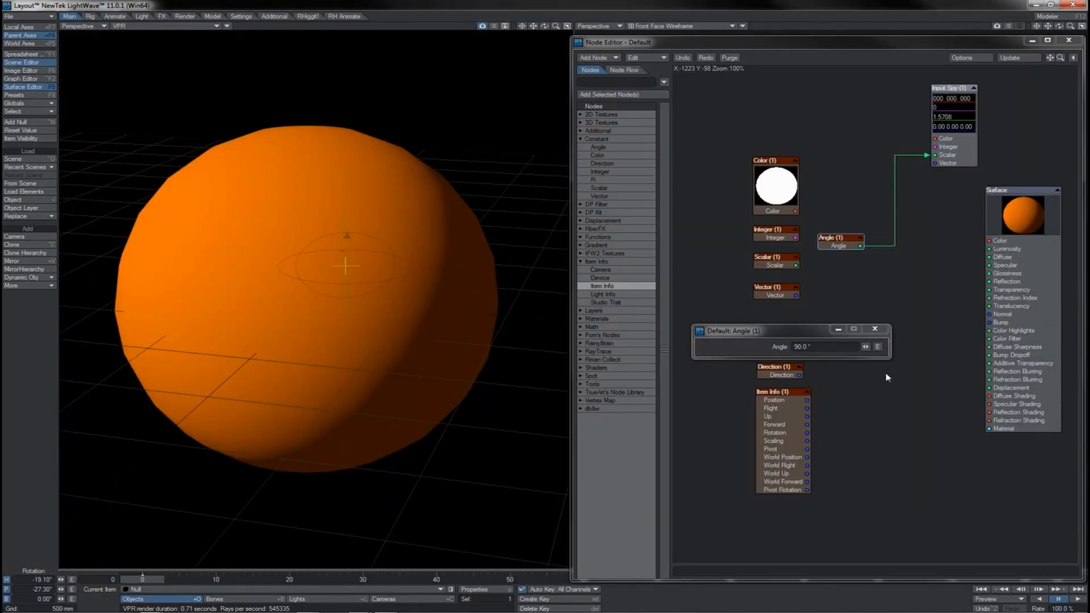
- Back in LightWave, check the Angle node's value and close its settings
{"action": "left_click", "coordinate": [875, 329]}
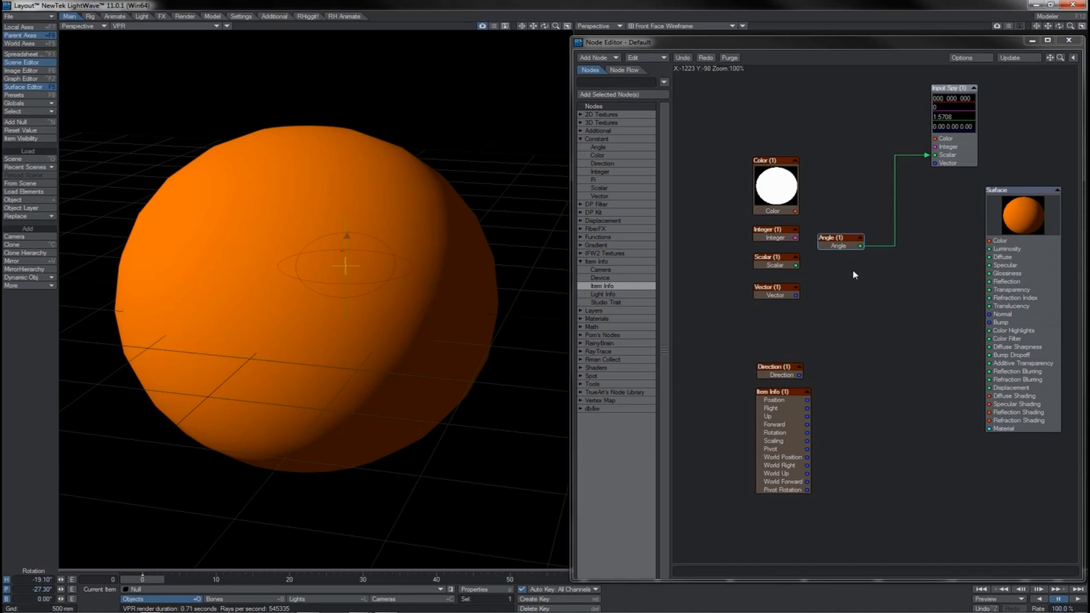
{"action": "left_click_drag", "start_coordinate": [812, 404], "coordinate": [874, 430]}
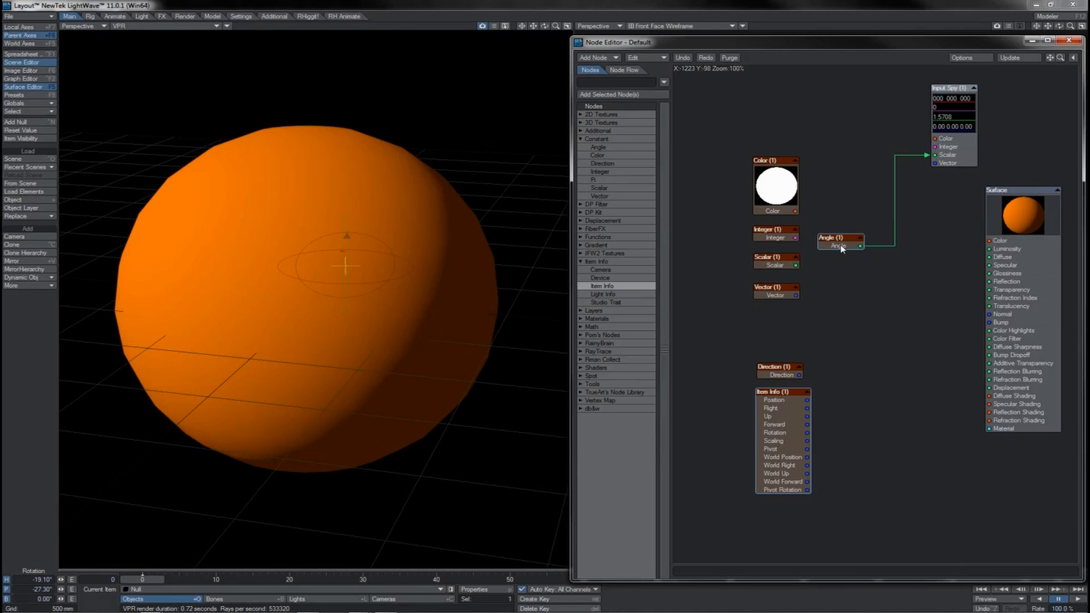
{"action": "double_click", "coordinate": [859, 249]}
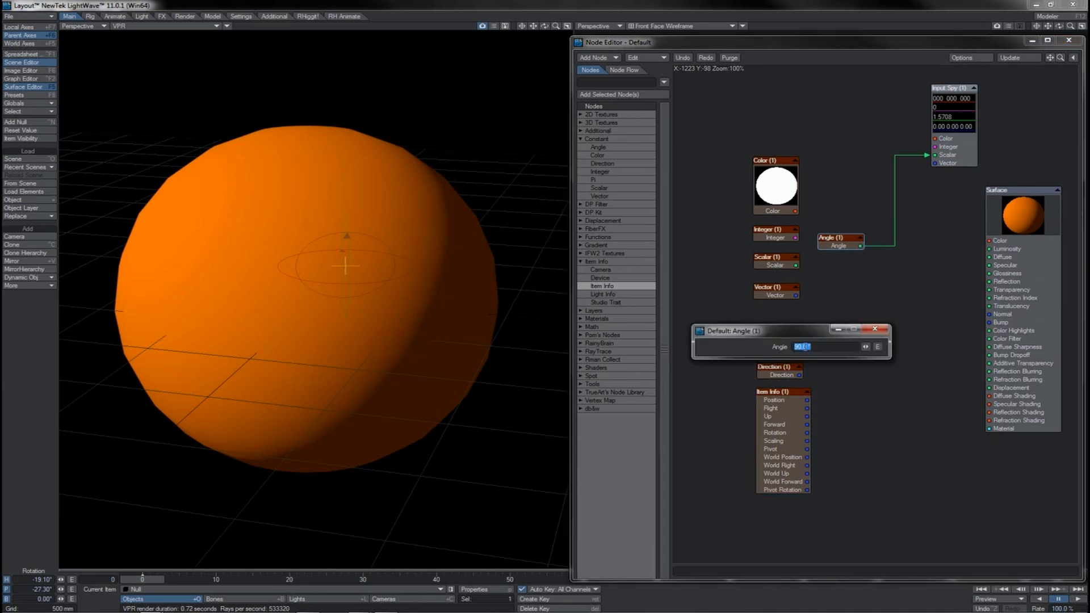
{"action": "left_click", "coordinate": [875, 330]}
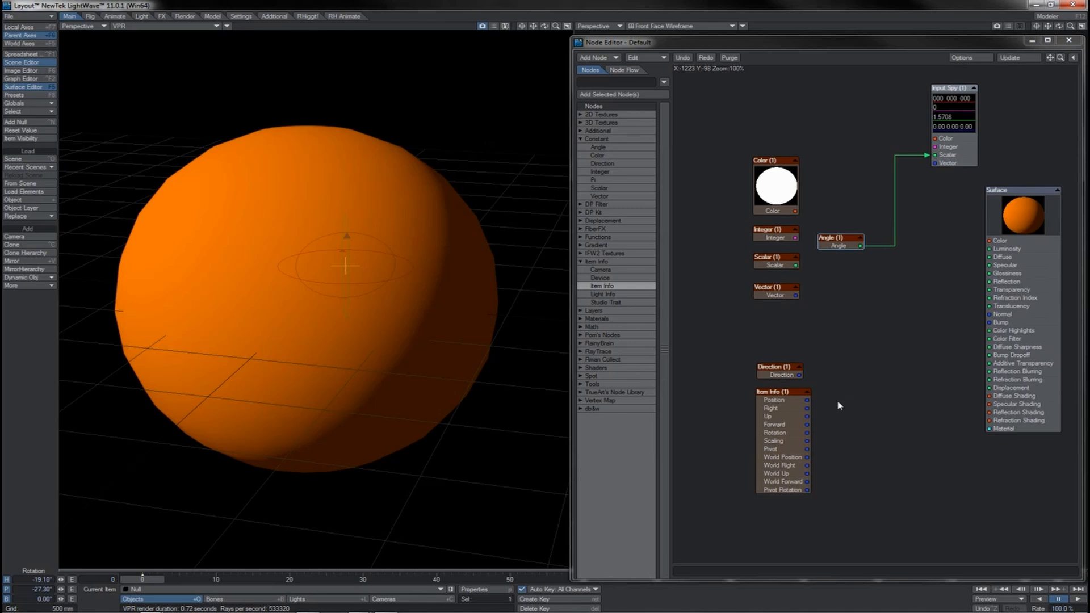
{"action": "left_click_drag", "start_coordinate": [807, 432], "coordinate": [902, 407]}
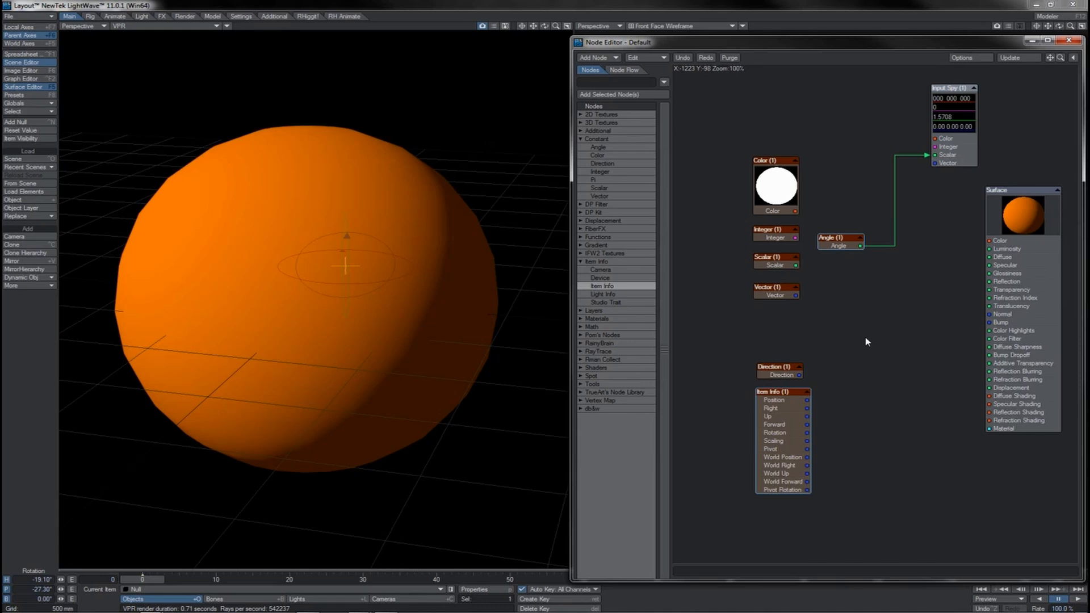
- Check the Scalar node's value and compare it with the Vector and Integer nodes
{"action": "double_click", "coordinate": [774, 258]}
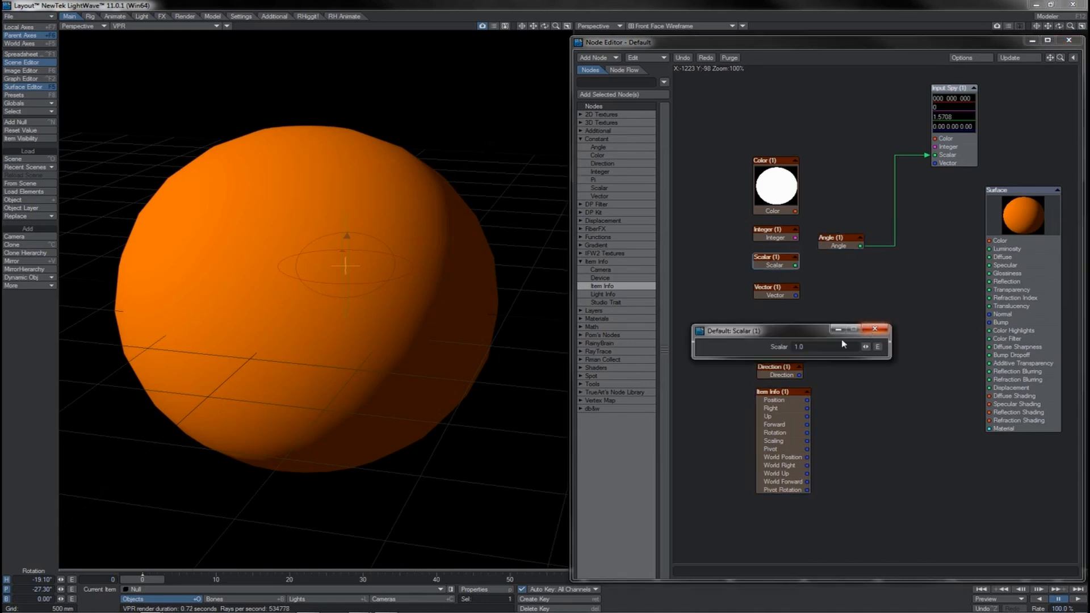
{"action": "left_click", "coordinate": [875, 329]}
{"action": "left_click", "coordinate": [779, 295]}
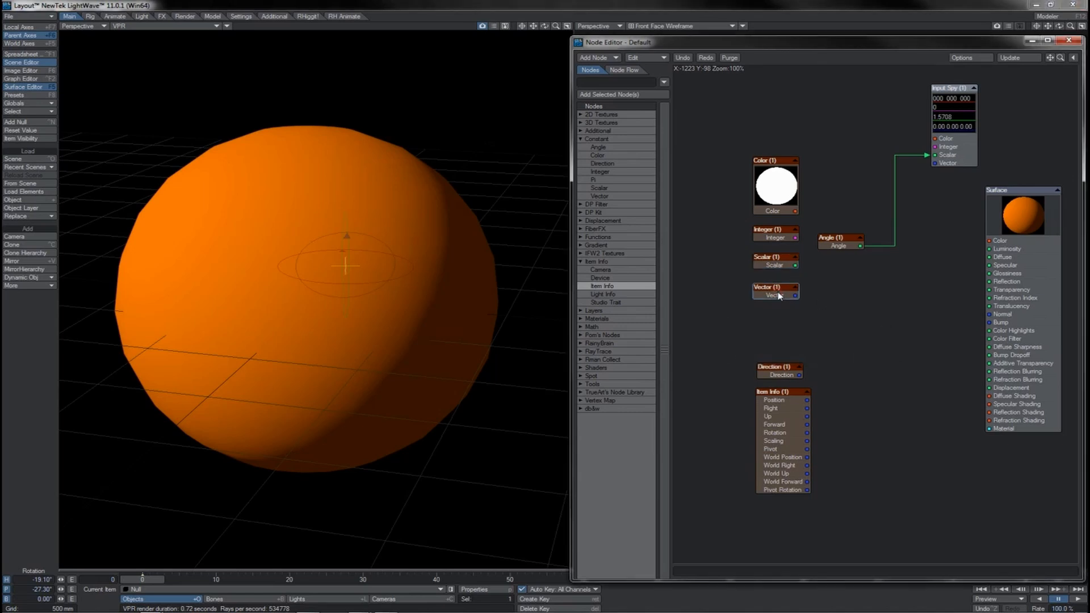
{"action": "left_click", "coordinate": [786, 237]}
{"action": "double_click", "coordinate": [770, 265]}
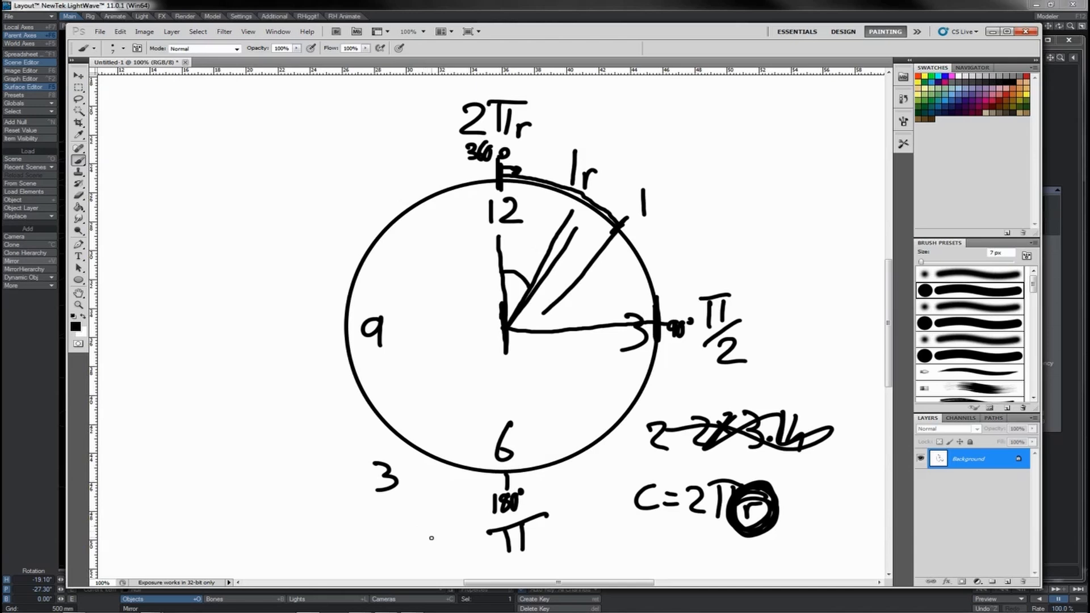
- In the Photoshop sketch, write the radians-to-degrees conversion xr × 180°/π = x° below the circle
{"action": "left_click", "coordinate": [400, 535]}
{"action": "left_click", "coordinate": [435, 537]}
{"action": "mouse_move", "coordinate": [399, 535]}
{"action": "left_mouse_down"}
{"action": "mouse_move", "coordinate": [470, 538]}
{"action": "mouse_move", "coordinate": [458, 550]}
{"action": "mouse_move", "coordinate": [534, 504]}
{"action": "mouse_move", "coordinate": [571, 517]}
{"action": "left_mouse_up"}
{"action": "left_click_drag", "start_coordinate": [558, 526], "coordinate": [572, 523]}
{"action": "left_click_drag", "start_coordinate": [575, 509], "coordinate": [589, 521]}
{"action": "mouse_move", "coordinate": [592, 508]}
{"action": "left_mouse_down"}
{"action": "mouse_move", "coordinate": [579, 526]}
{"action": "mouse_move", "coordinate": [603, 503]}
{"action": "left_mouse_up"}
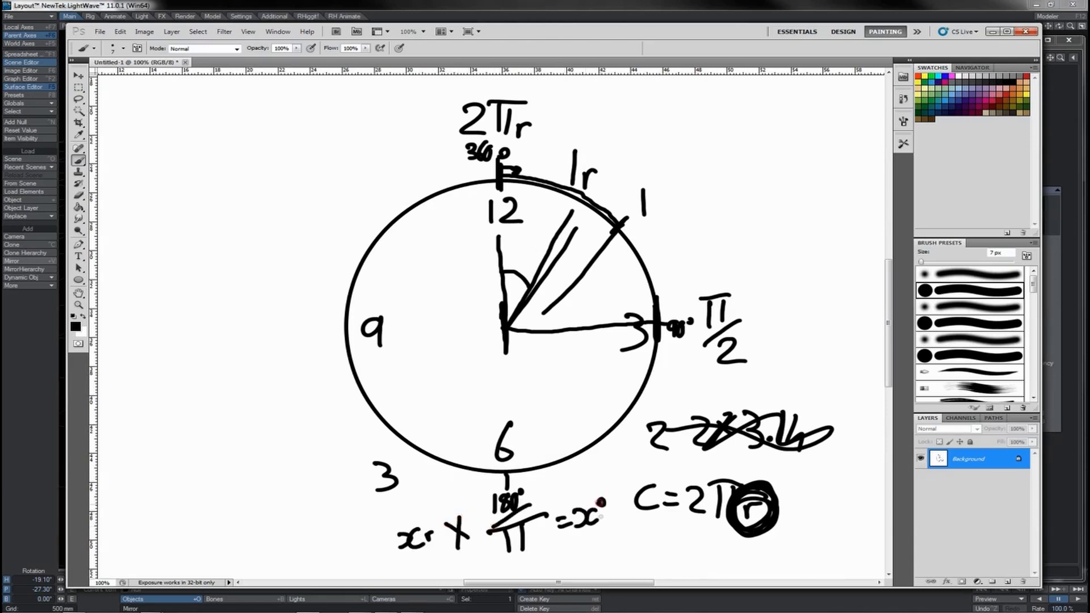
- Write and circle π/180 left of the conversion formula, and underline the formula's multiplication sign
{"action": "left_click_drag", "start_coordinate": [241, 486], "coordinate": [245, 507]}
{"action": "left_click_drag", "start_coordinate": [256, 484], "coordinate": [259, 506]}
{"action": "mouse_move", "coordinate": [229, 488]}
{"action": "left_mouse_down"}
{"action": "mouse_move", "coordinate": [263, 473]}
{"action": "mouse_move", "coordinate": [248, 534]}
{"action": "mouse_move", "coordinate": [260, 542]}
{"action": "left_mouse_up"}
{"action": "mouse_move", "coordinate": [283, 515]}
{"action": "left_mouse_down"}
{"action": "mouse_move", "coordinate": [281, 533]}
{"action": "mouse_move", "coordinate": [290, 514]}
{"action": "left_mouse_up"}
{"action": "left_click_drag", "start_coordinate": [461, 559], "coordinate": [473, 550]}
{"action": "left_click_drag", "start_coordinate": [233, 548], "coordinate": [267, 550]}
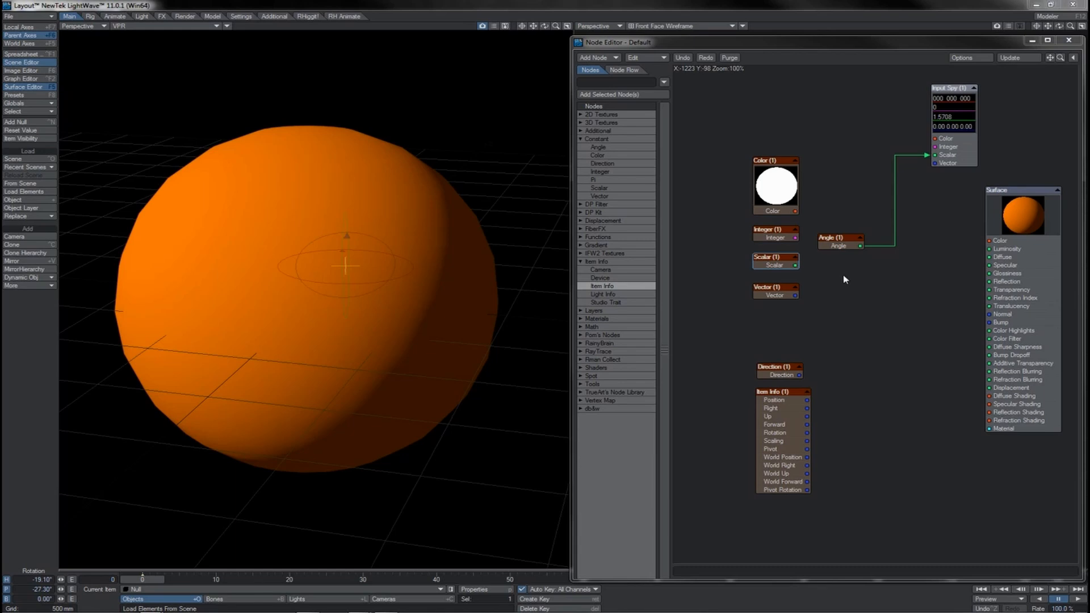
{"action": "left_click", "coordinate": [735, 461]}
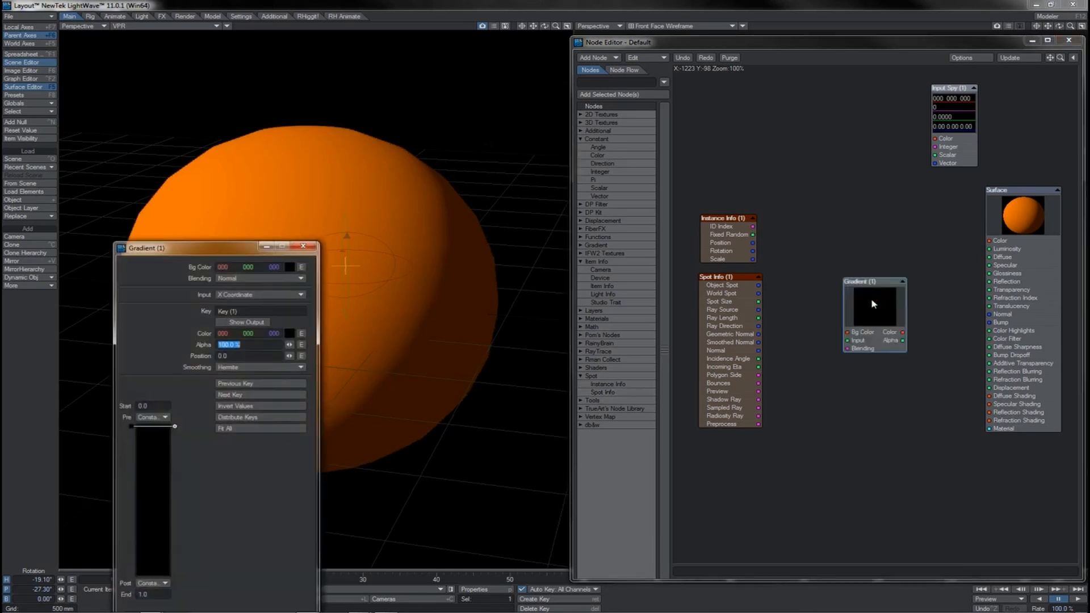
- Keep X Coordinate as the Gradient node's input, set the gradient's end value to 3, and close its settings
{"action": "left_click_drag", "start_coordinate": [229, 248], "coordinate": [446, 190]}
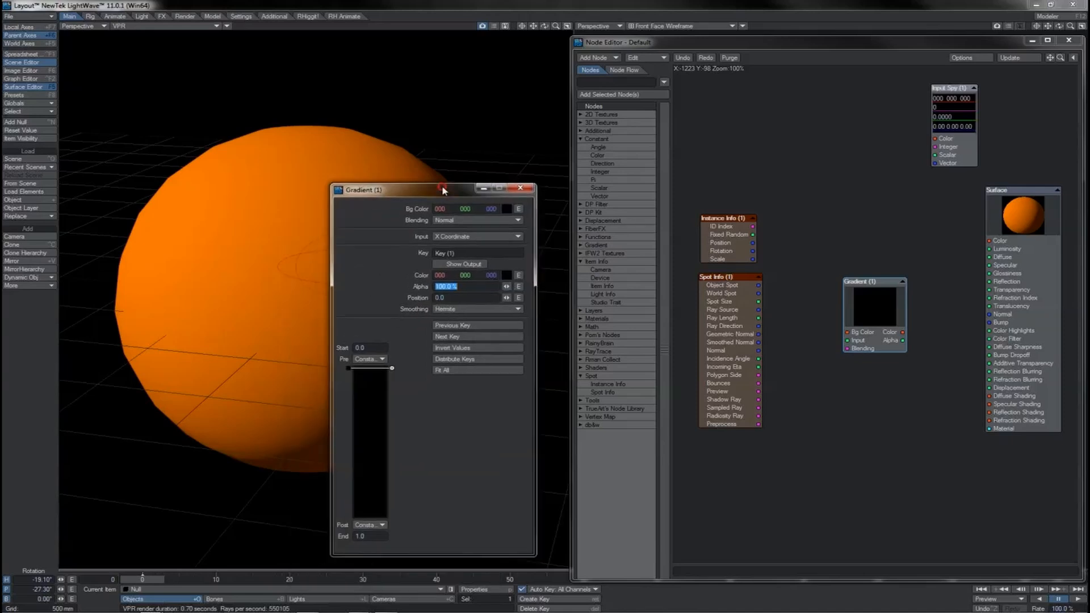
{"action": "left_click", "coordinate": [455, 237]}
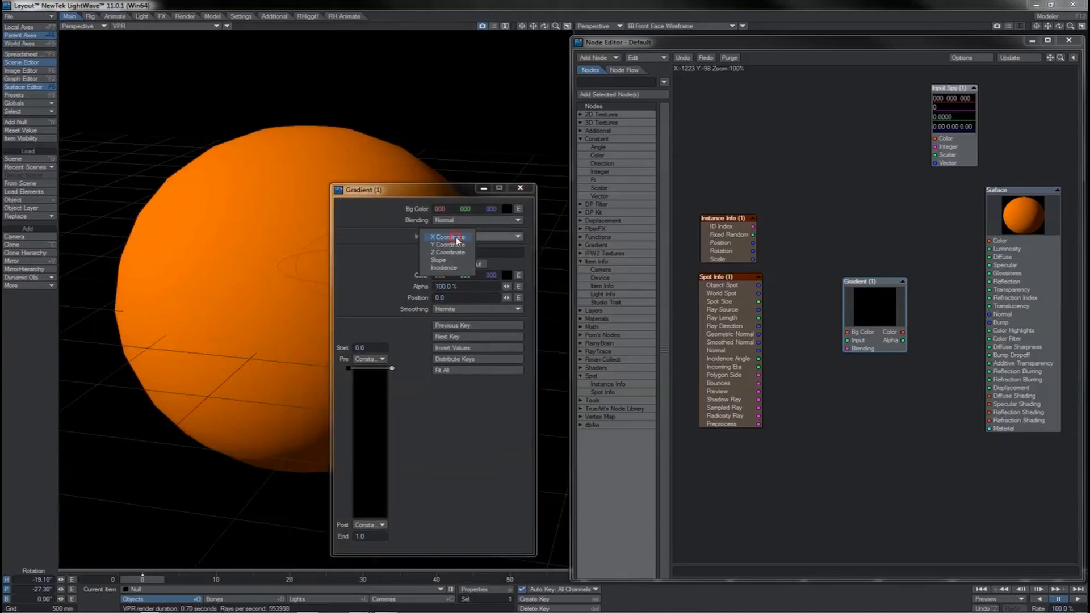
{"action": "left_click", "coordinate": [457, 239]}
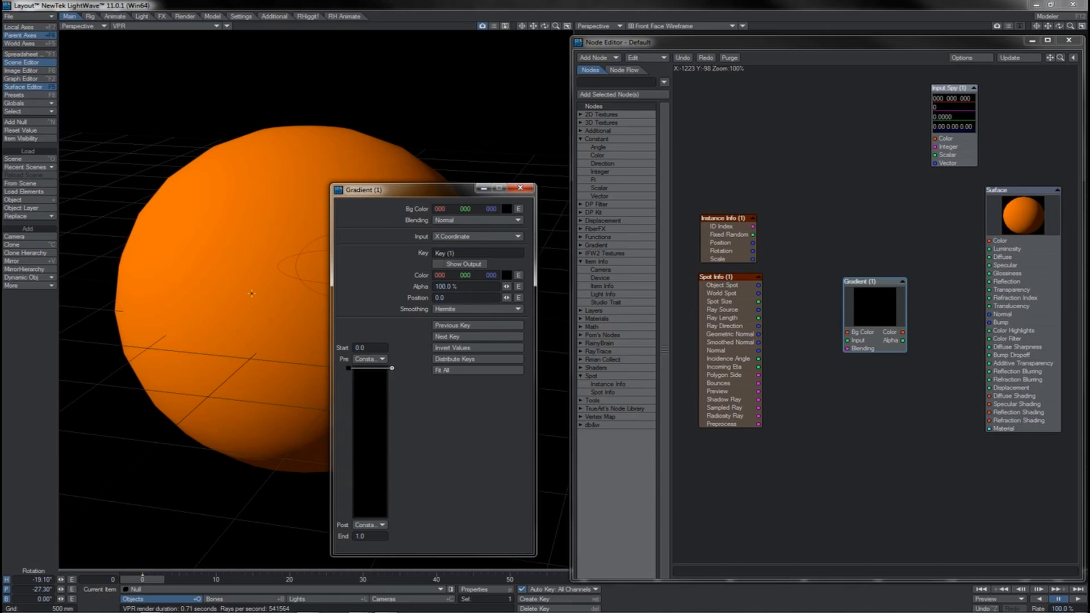
{"action": "left_click", "coordinate": [360, 536]}
{"action": "type", "text": "3"}
{"action": "key", "text": "Return"}
{"action": "left_click", "coordinate": [520, 188]}
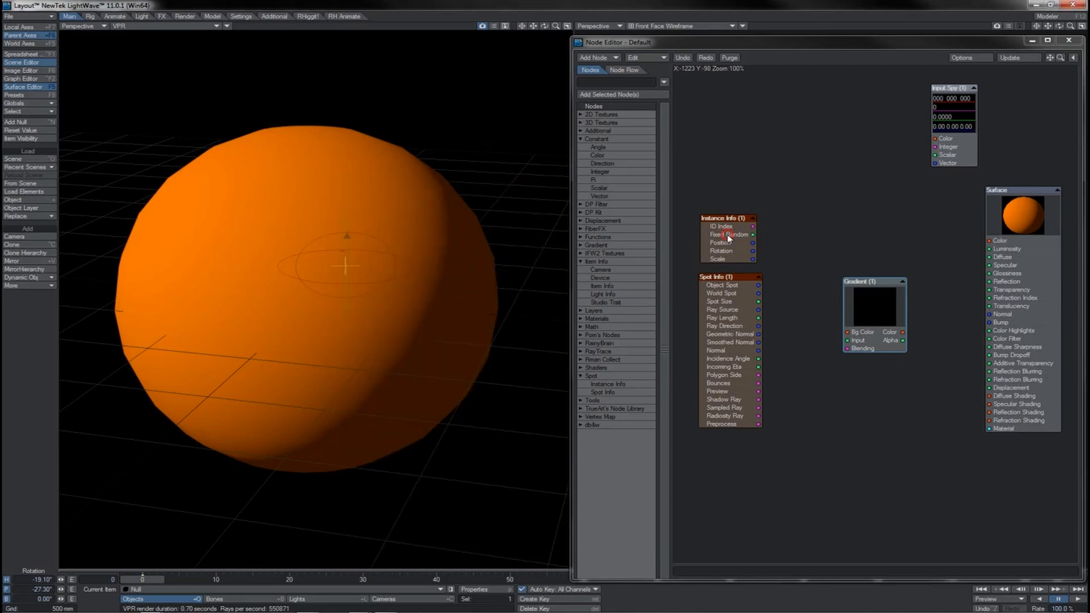
- Move the Instance Info node slightly up and connect its ID Index output to the Gradient node's Input
{"action": "left_click_drag", "start_coordinate": [732, 237], "coordinate": [731, 231]}
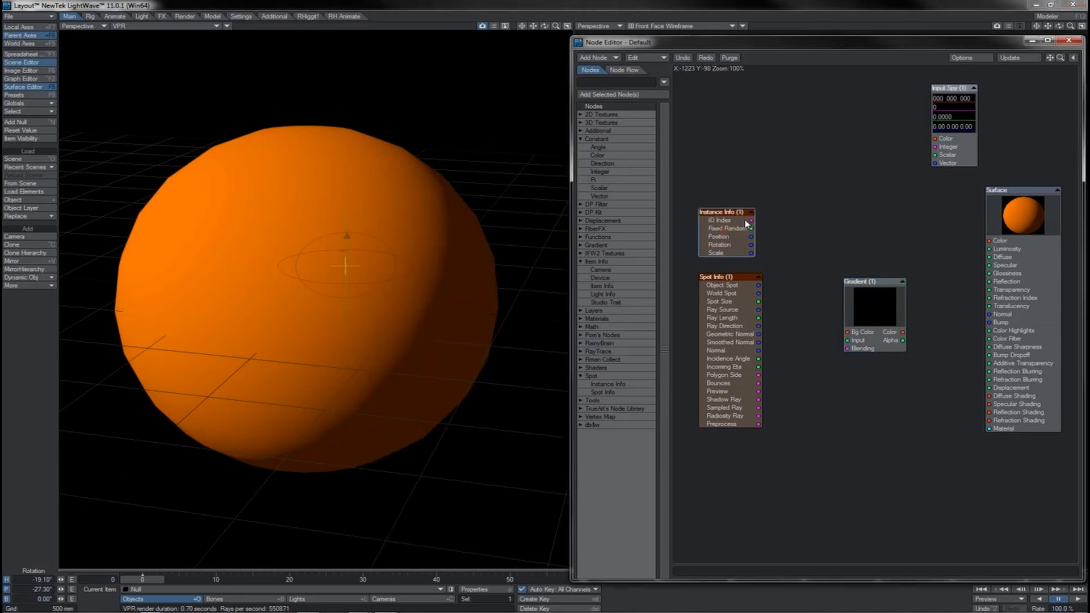
{"action": "mouse_move", "coordinate": [751, 220]}
{"action": "left_mouse_down"}
{"action": "mouse_move", "coordinate": [791, 217]}
{"action": "mouse_move", "coordinate": [778, 249]}
{"action": "mouse_move", "coordinate": [754, 243]}
{"action": "mouse_move", "coordinate": [780, 238]}
{"action": "left_mouse_up"}
{"action": "left_click_drag", "start_coordinate": [752, 220], "coordinate": [789, 227]}
{"action": "left_click_drag", "start_coordinate": [789, 227], "coordinate": [859, 341]}
- Check the start and end values of the Gradient node's range with its input connected
{"action": "double_click", "coordinate": [868, 329]}
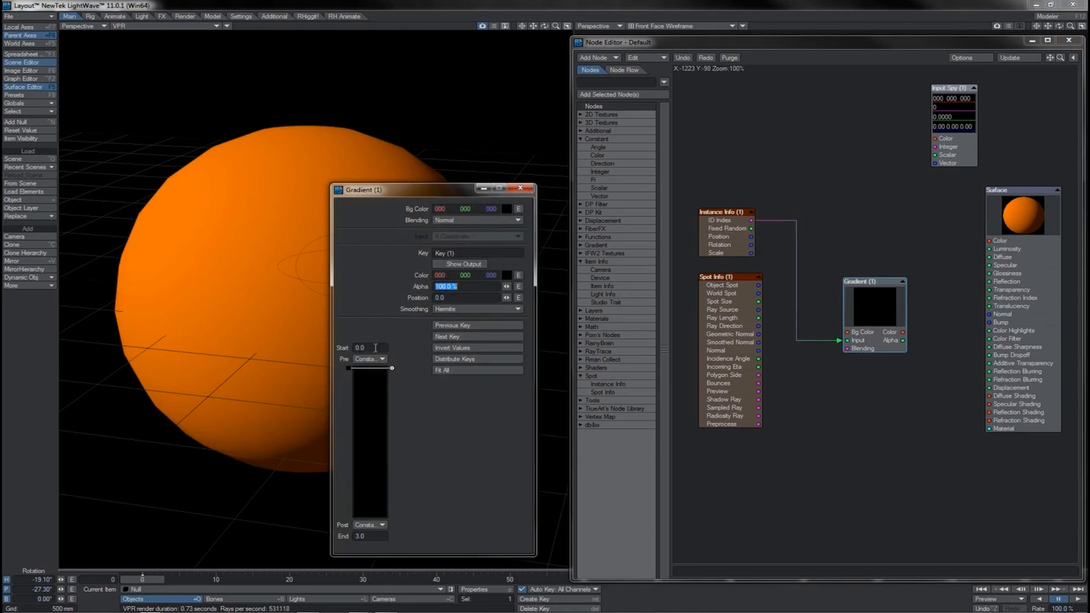
{"action": "left_click", "coordinate": [376, 348]}
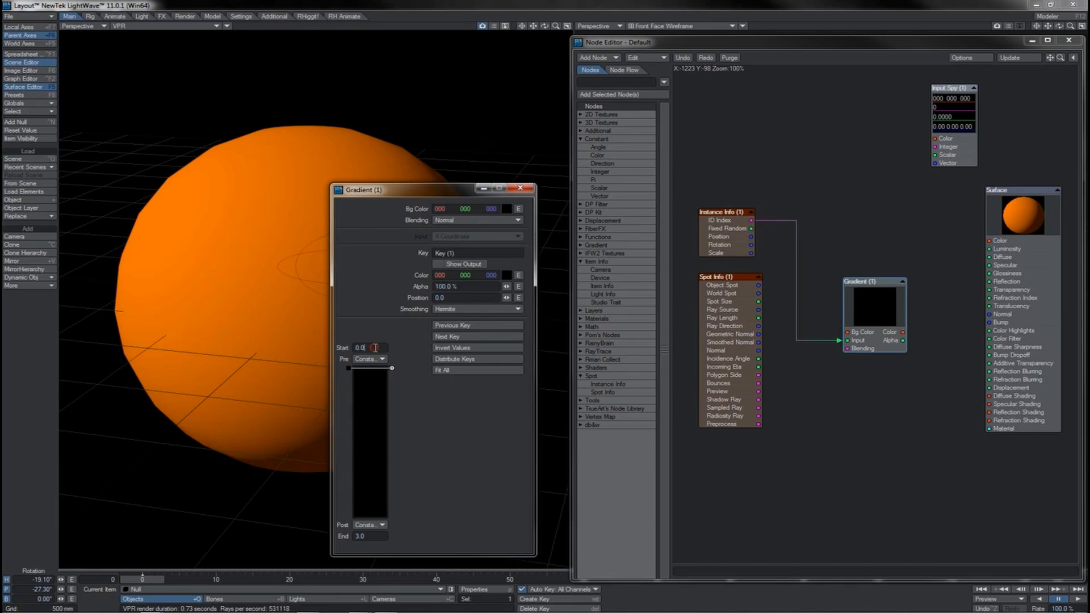
{"action": "left_click", "coordinate": [364, 536]}
{"action": "left_click", "coordinate": [370, 347]}
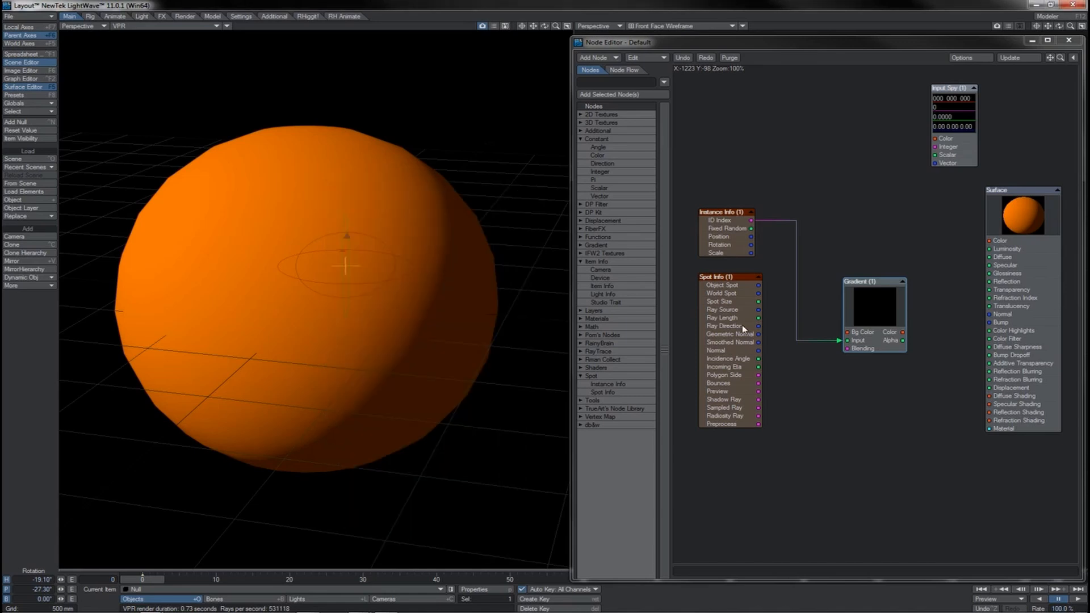
- Nudge the Spot Info node and pull trial connections from its Normal and Incidence Angle outputs
{"action": "left_click_drag", "start_coordinate": [742, 325], "coordinate": [734, 325]}
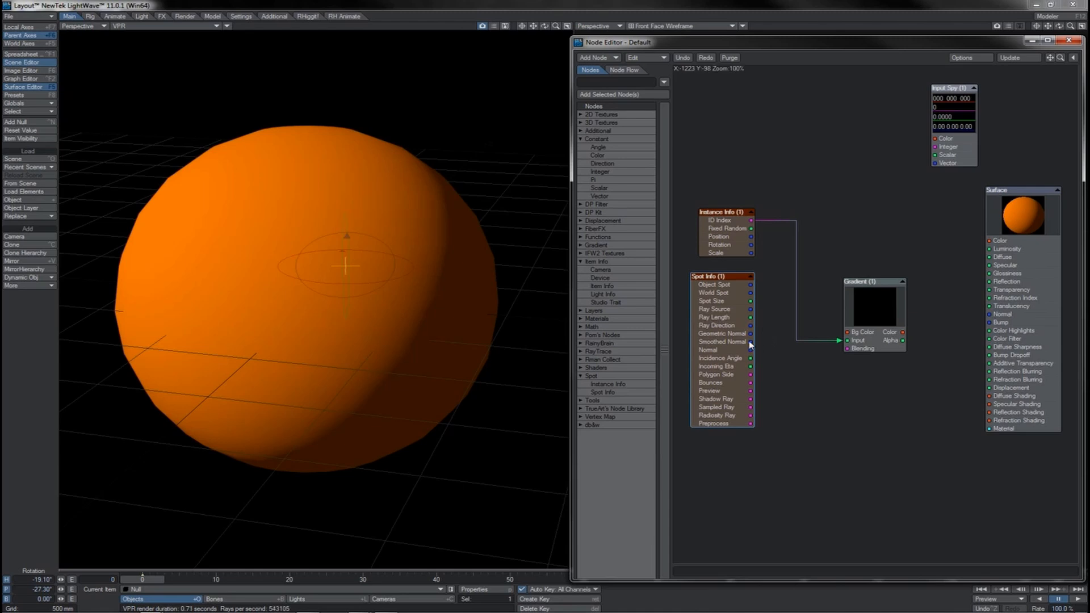
{"action": "left_click_drag", "start_coordinate": [751, 350], "coordinate": [821, 412]}
{"action": "left_click_drag", "start_coordinate": [753, 356], "coordinate": [800, 382]}
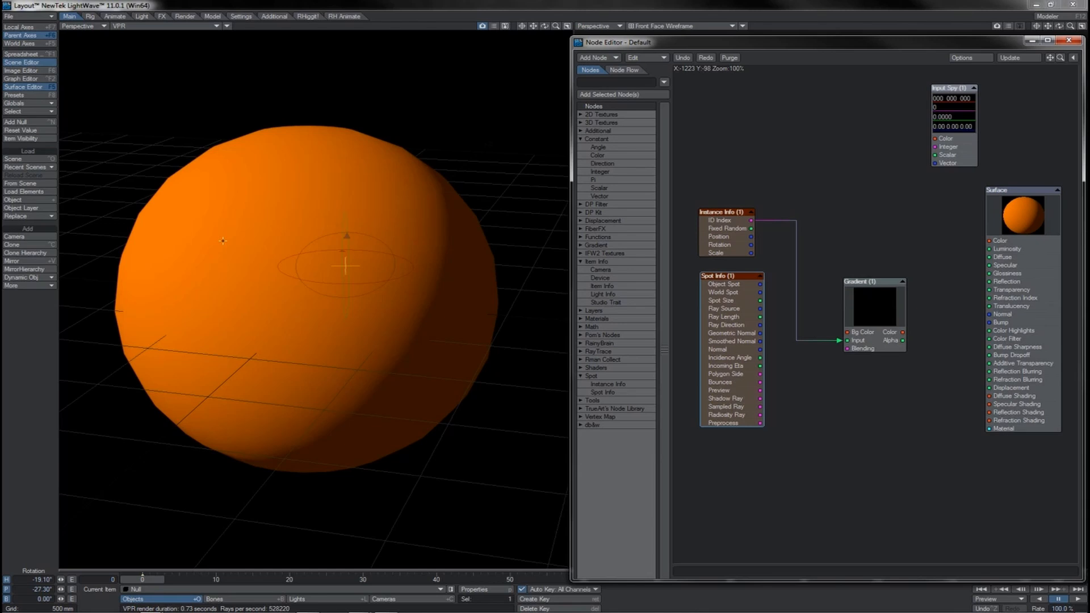
- Move the Gradient node slightly away from the info nodes and open its settings again
{"action": "mouse_move", "coordinate": [556, 27]}
{"action": "left_mouse_down"}
{"action": "mouse_move", "coordinate": [546, 31]}
{"action": "mouse_move", "coordinate": [572, 26]}
{"action": "mouse_move", "coordinate": [562, 26]}
{"action": "left_mouse_up"}
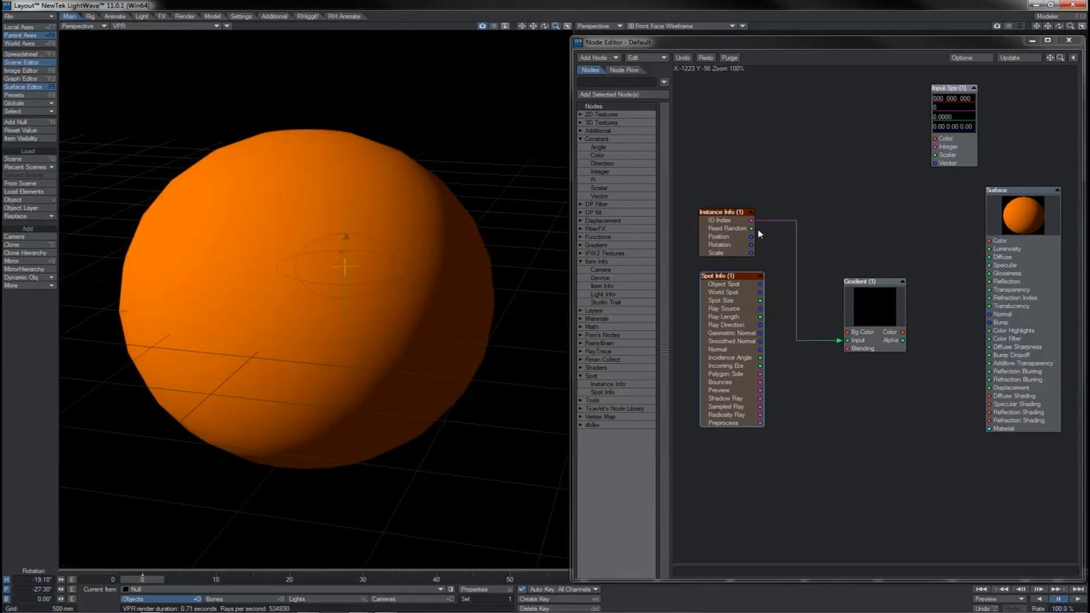
{"action": "mouse_move", "coordinate": [861, 305]}
{"action": "left_mouse_down"}
{"action": "mouse_move", "coordinate": [877, 300]}
{"action": "mouse_move", "coordinate": [872, 307]}
{"action": "left_mouse_up"}
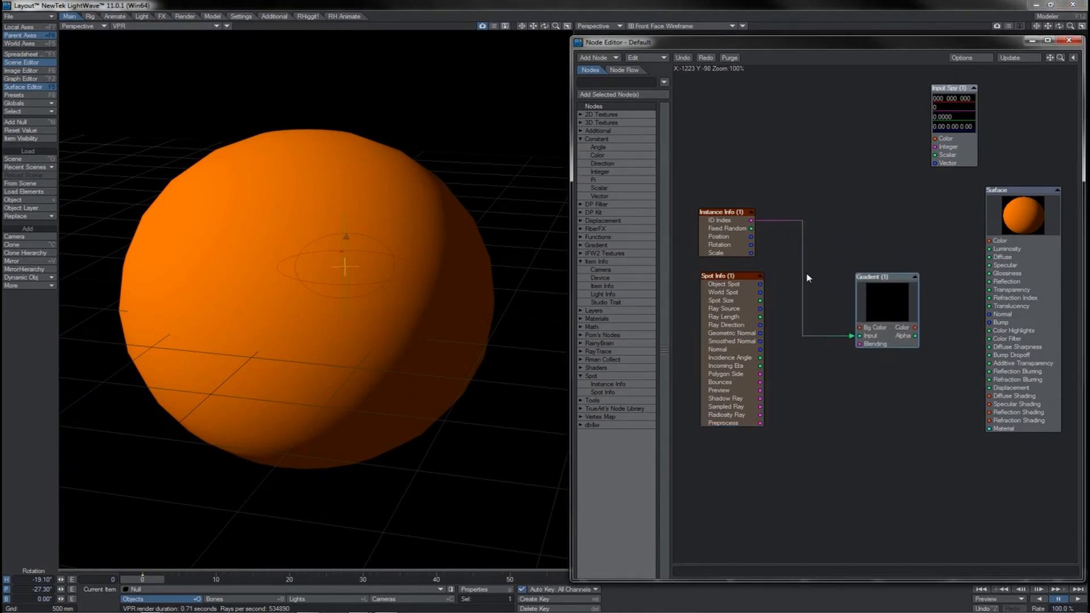
{"action": "double_click", "coordinate": [880, 297]}
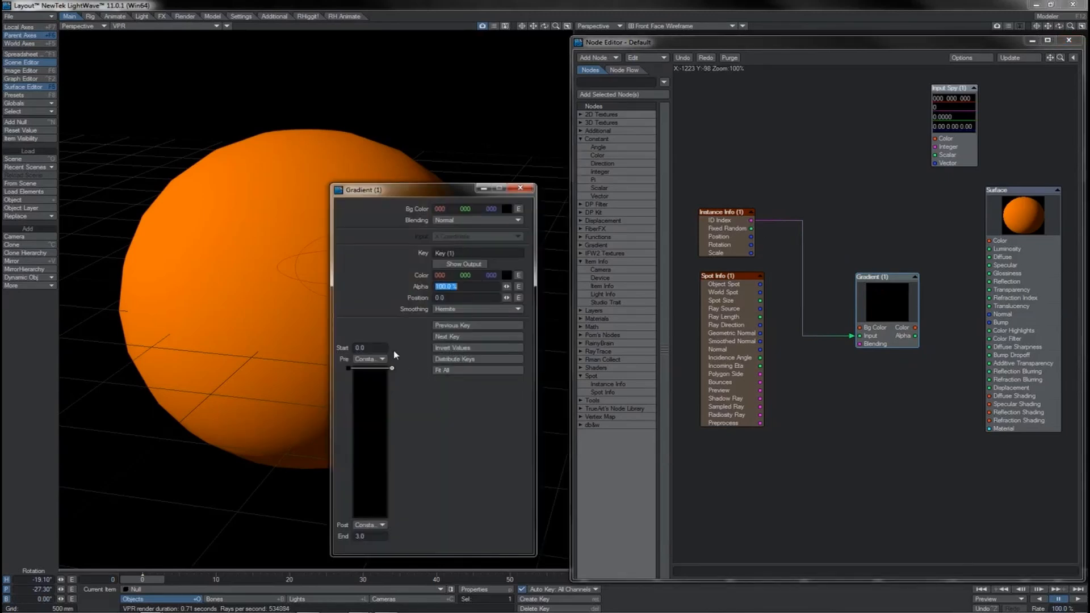